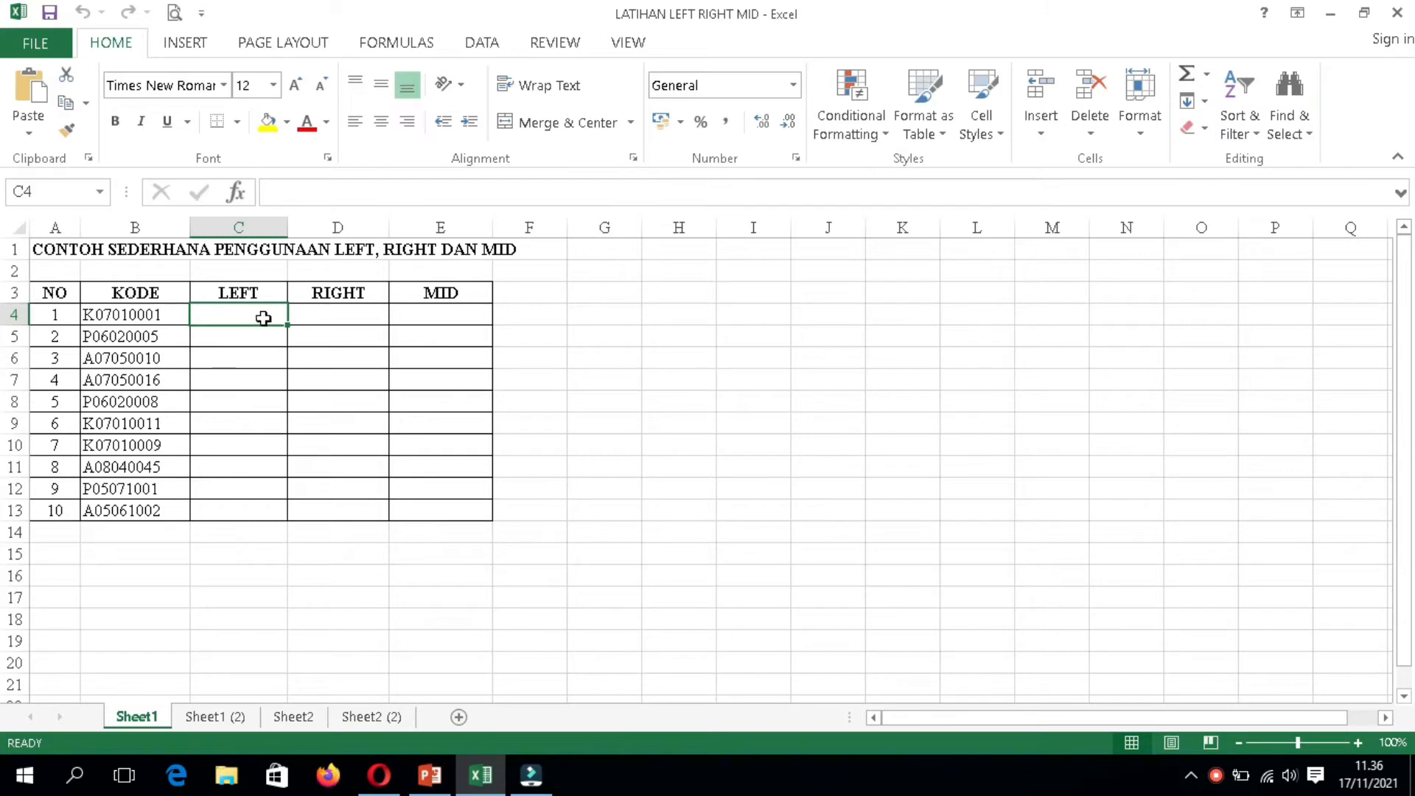
{"action": "left_click", "coordinate": [264, 316]}
{"action": "left_click", "coordinate": [95, 317]}
{"action": "left_click", "coordinate": [105, 336]}
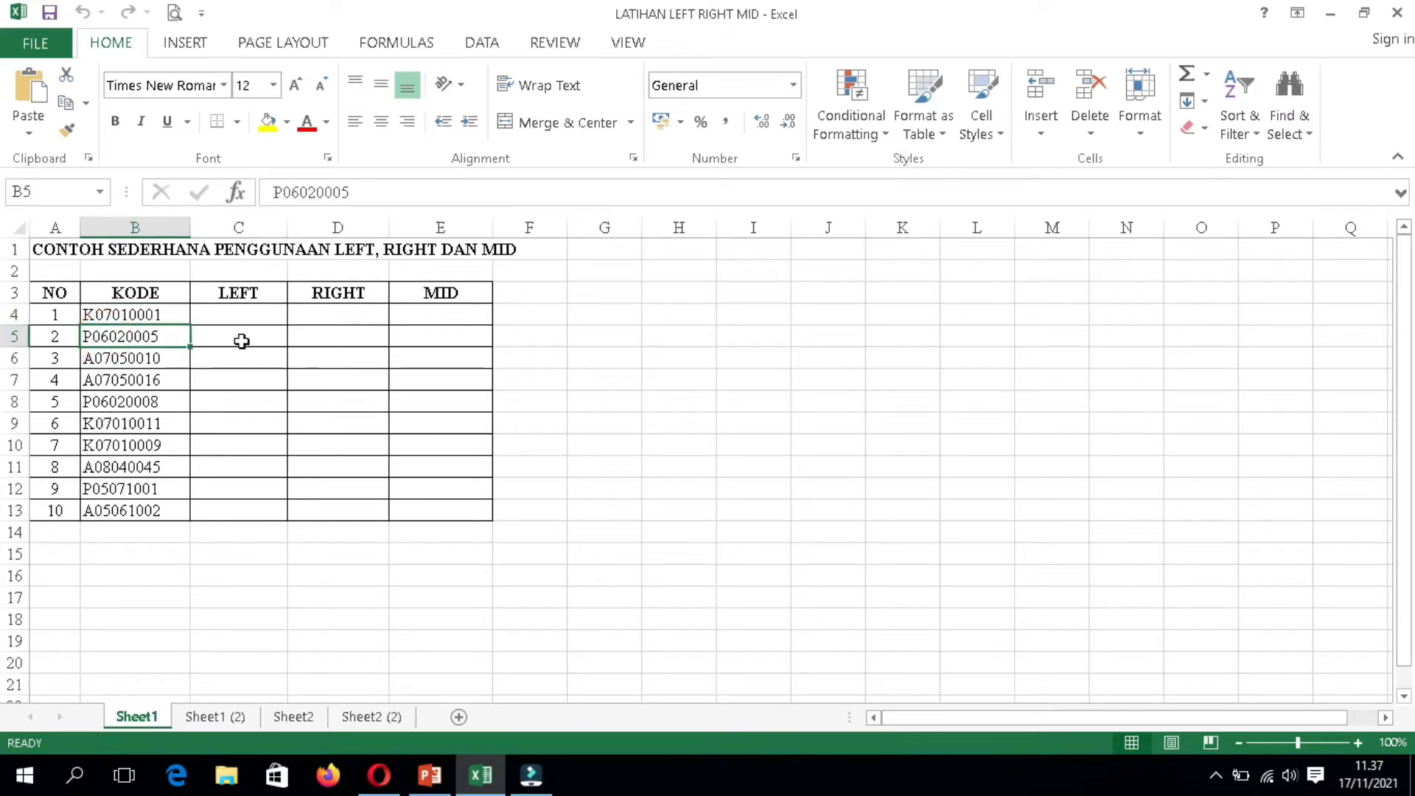
- Enter =LEFT(B4;1) in cell C4 to extract the code's first character, and fill the formula down to C13
{"action": "left_click", "coordinate": [245, 315]}
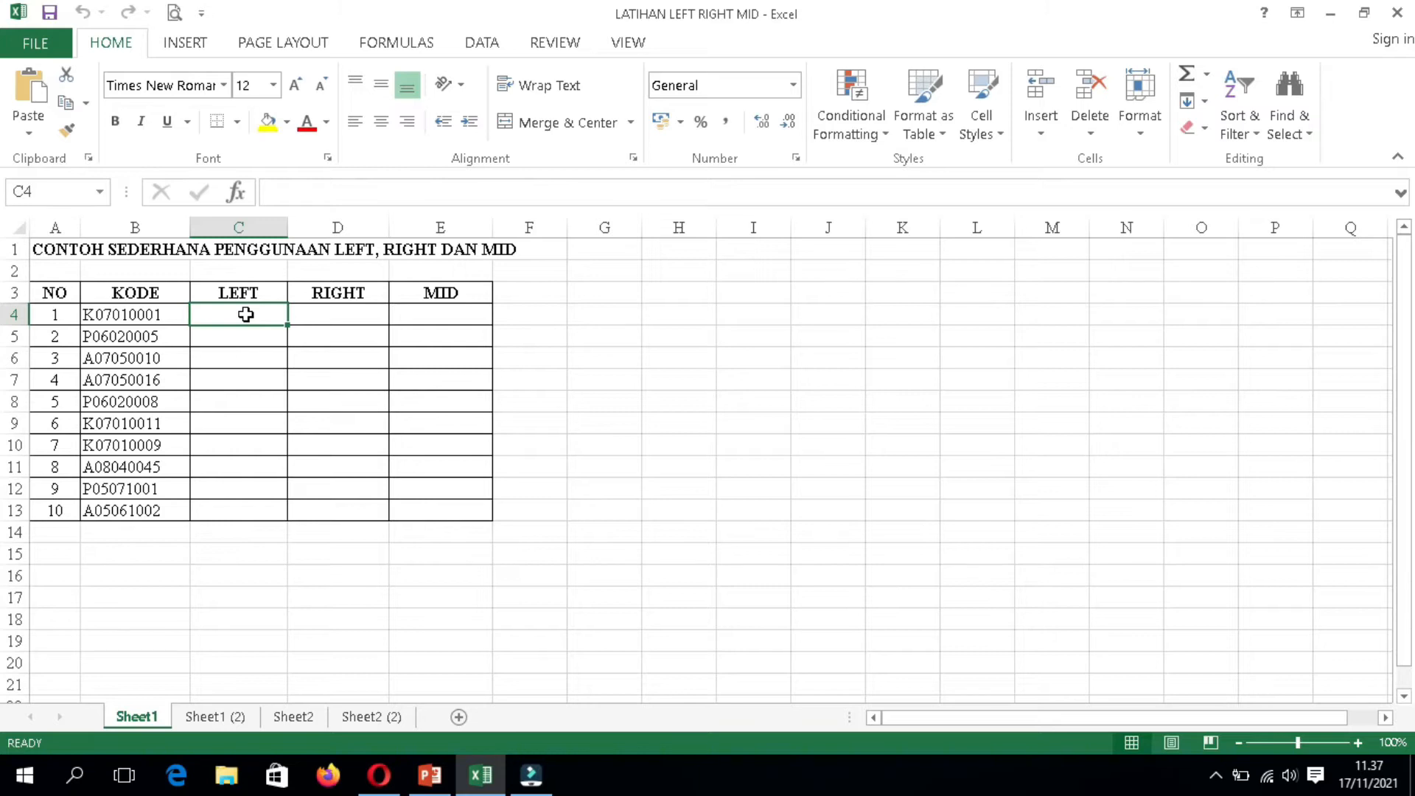
{"action": "type", "text": "="}
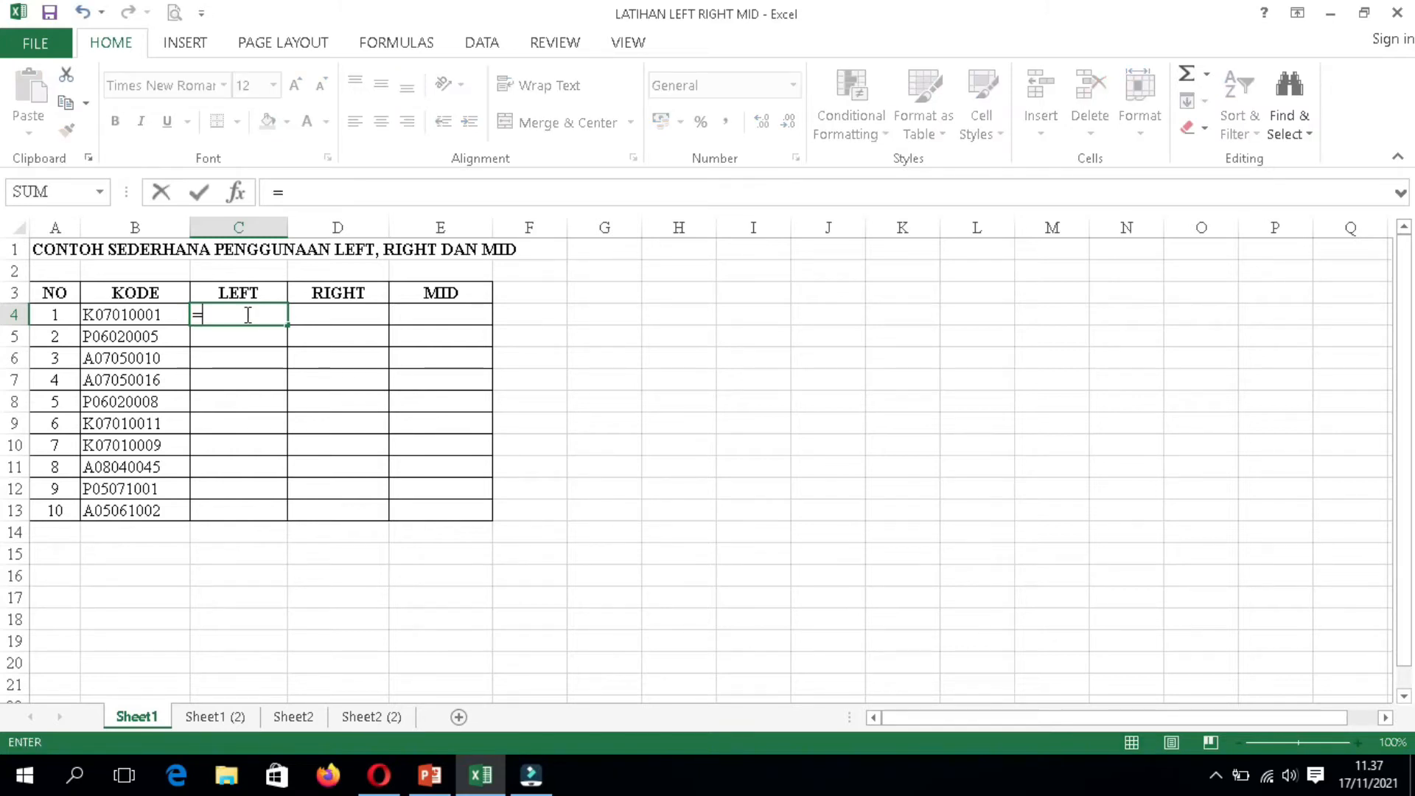
{"action": "type", "text": "LEFT"}
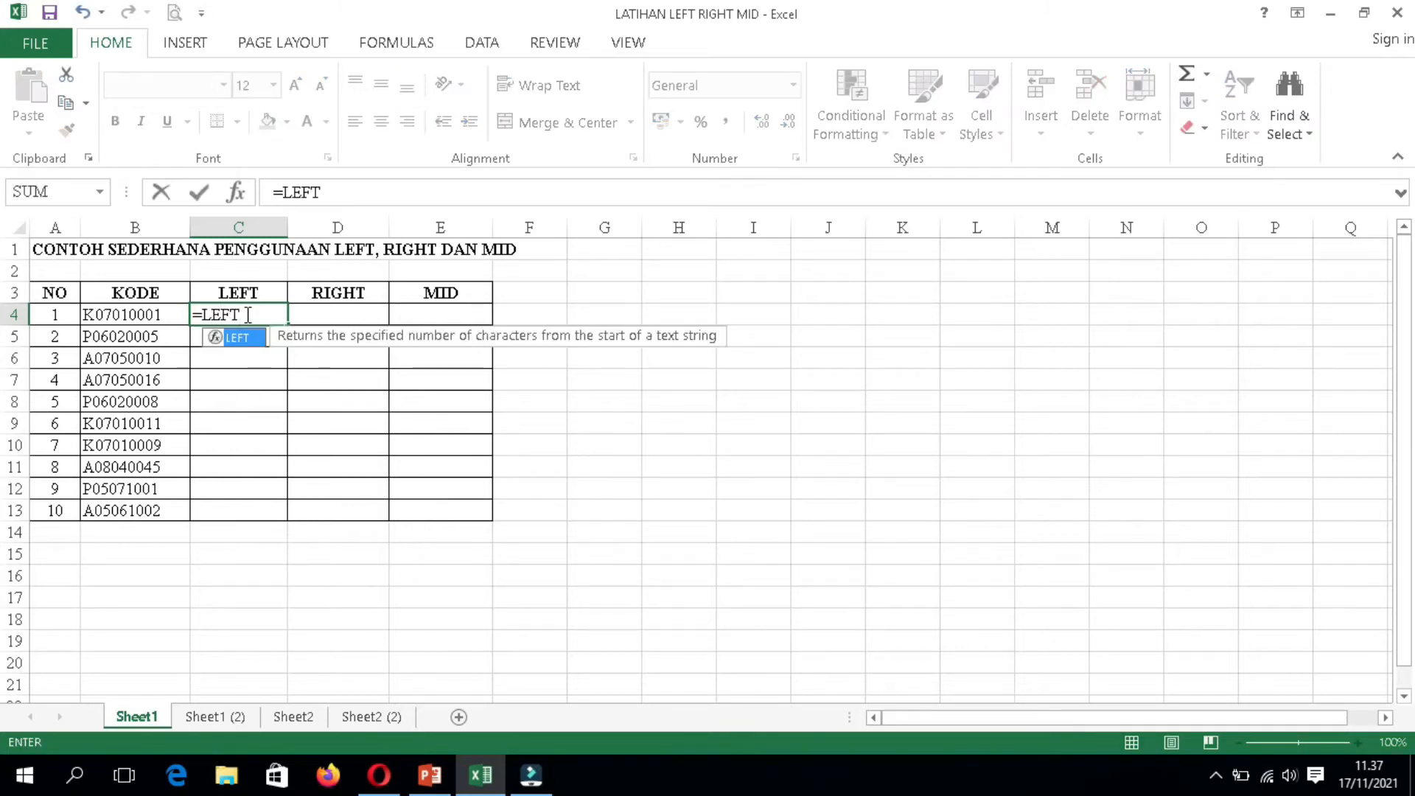
{"action": "type", "text": "("}
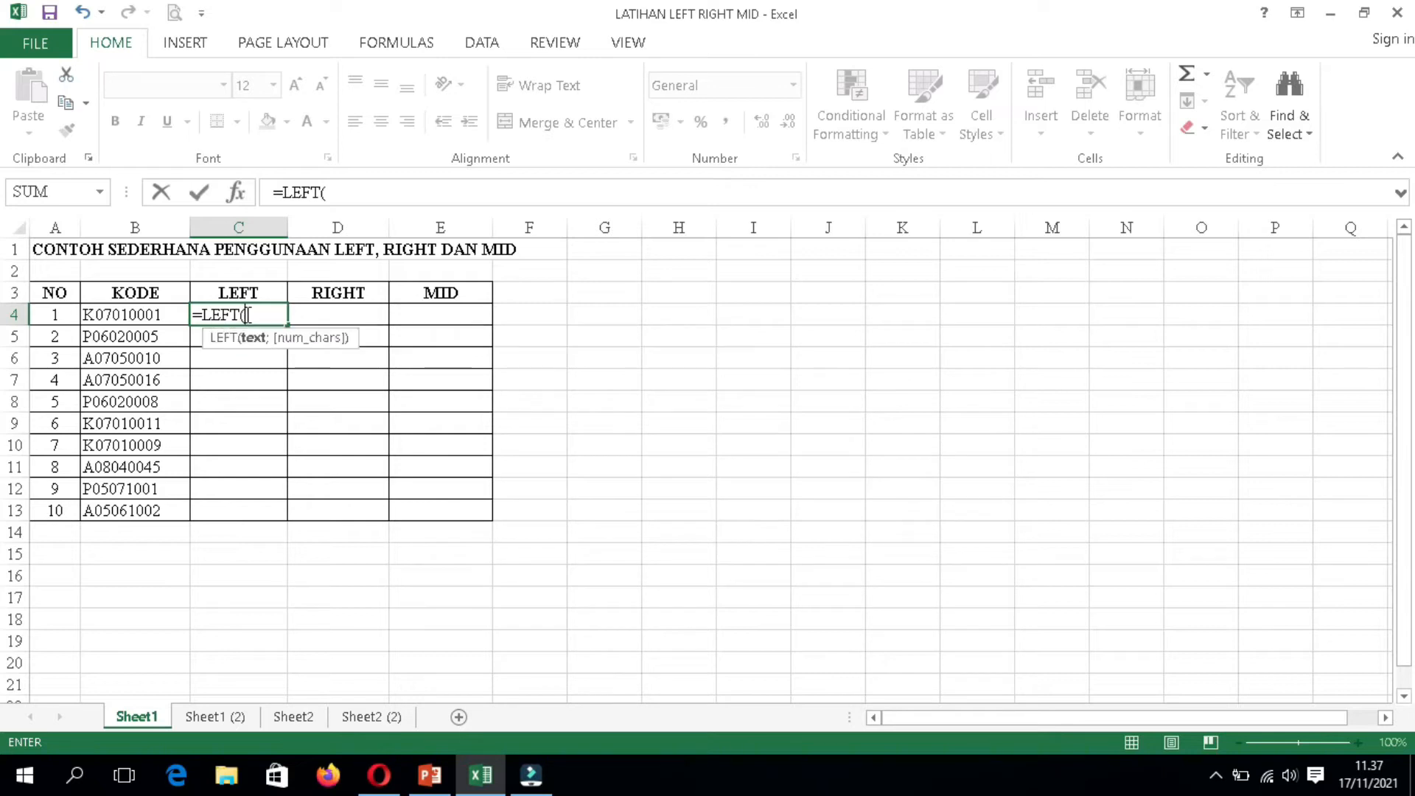
{"action": "left_click", "coordinate": [161, 315]}
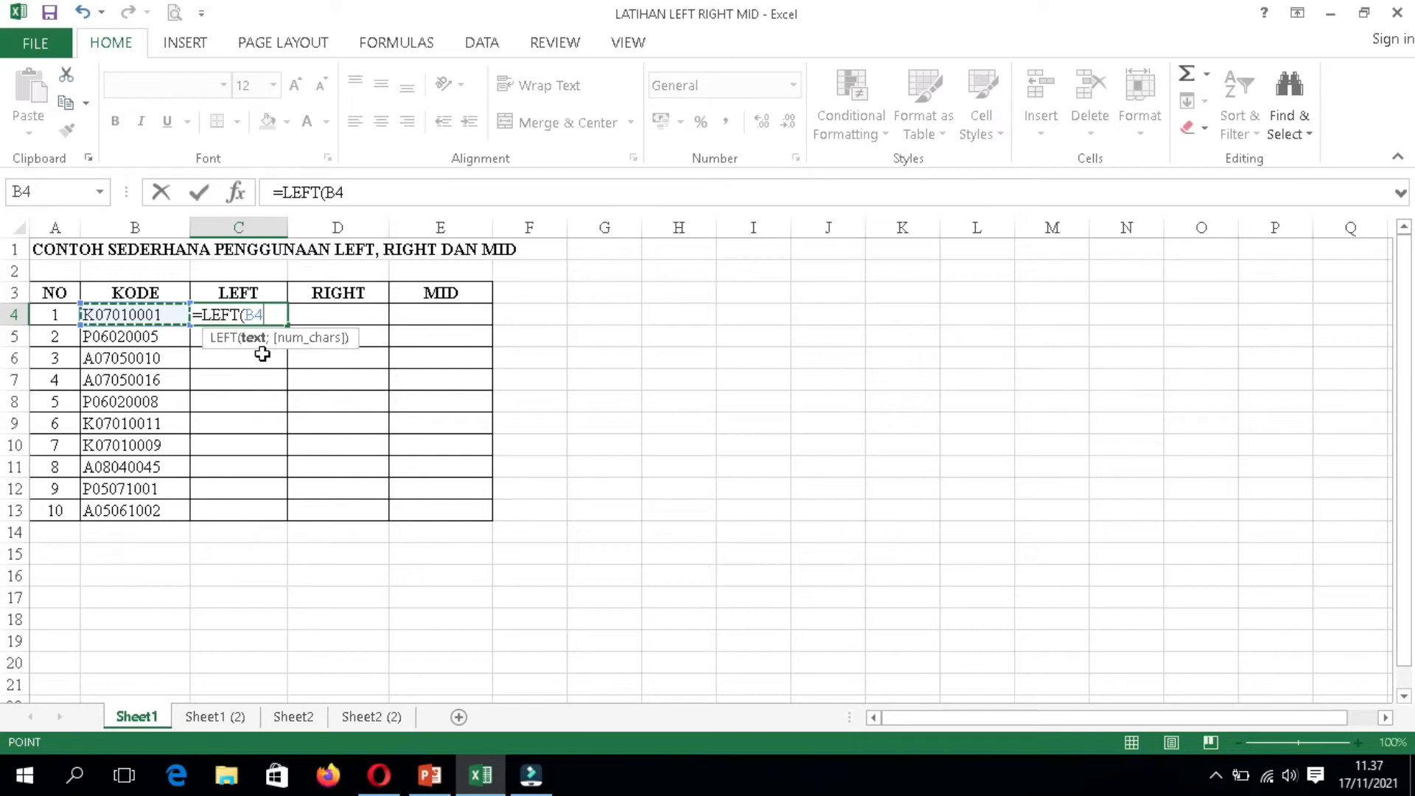
{"action": "type", "text": ";"}
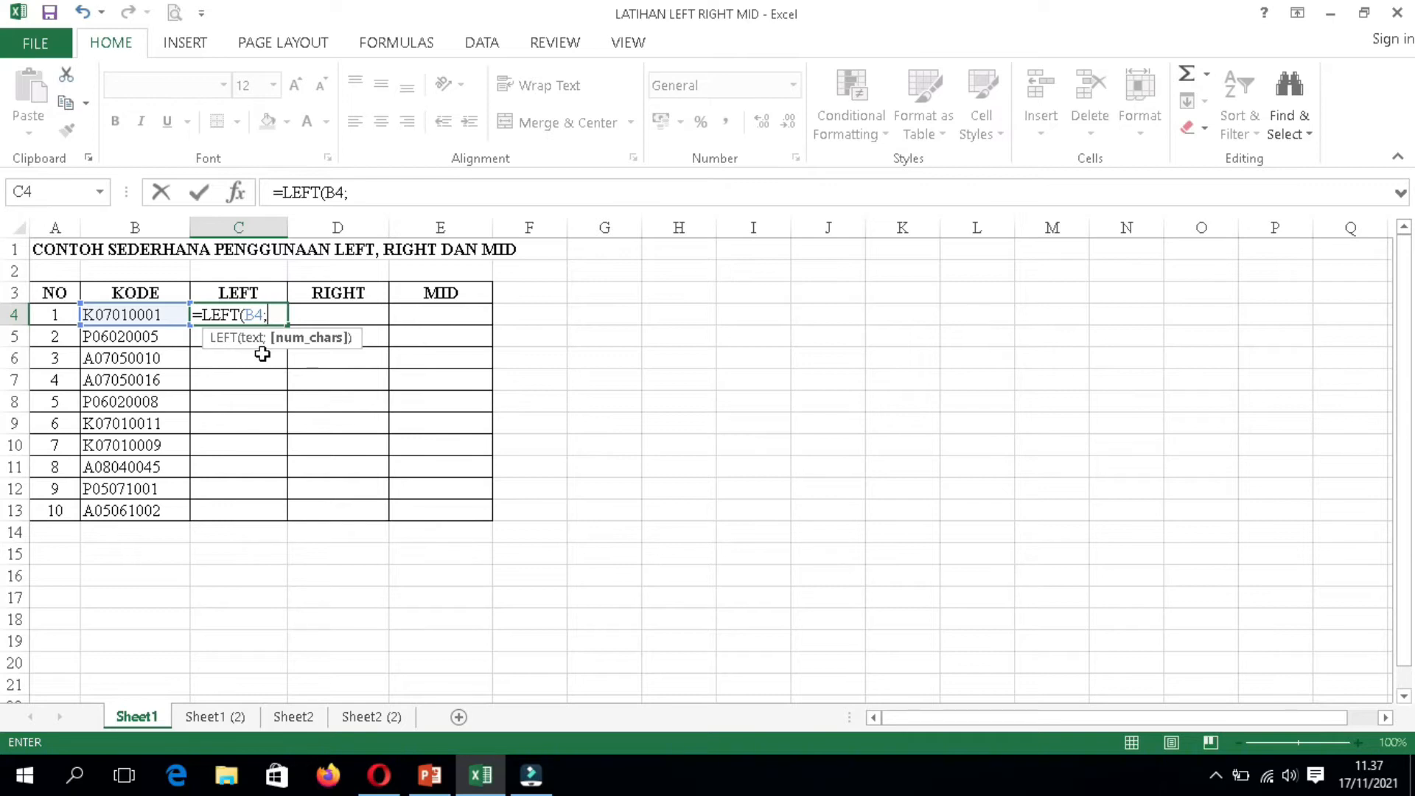
{"action": "type", "text": "1)"}
{"action": "key", "text": "Return"}
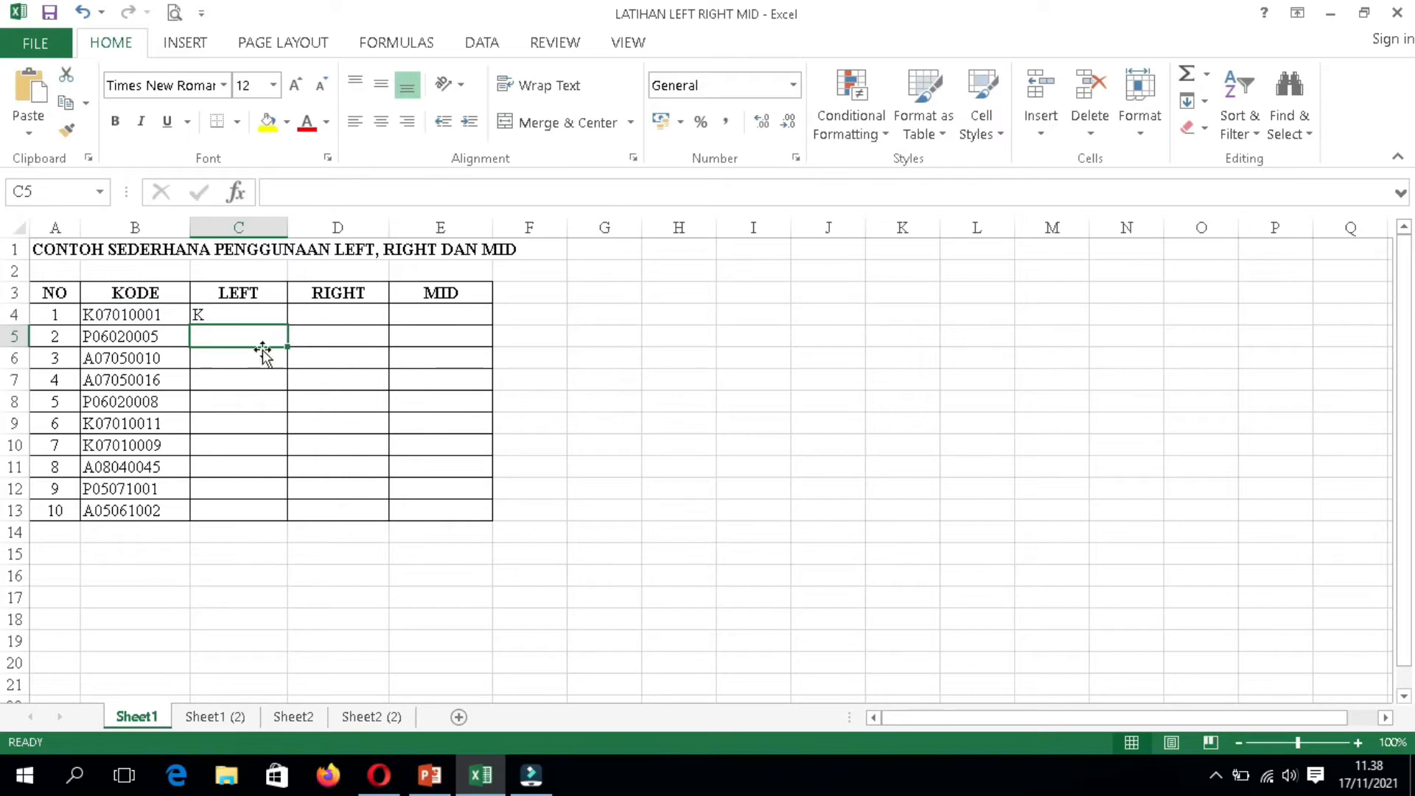
{"action": "left_click", "coordinate": [263, 311]}
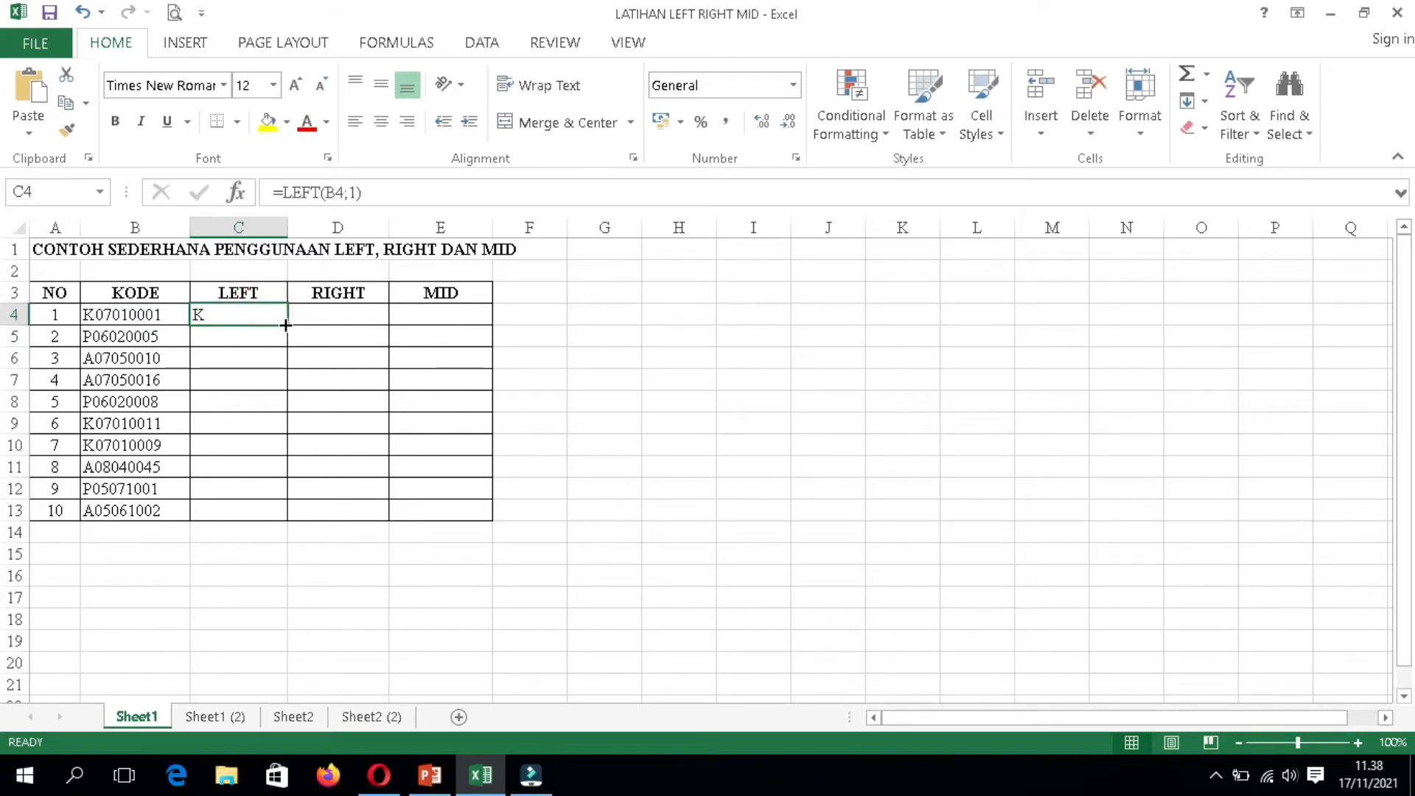
{"action": "left_click_drag", "start_coordinate": [287, 324], "coordinate": [283, 513]}
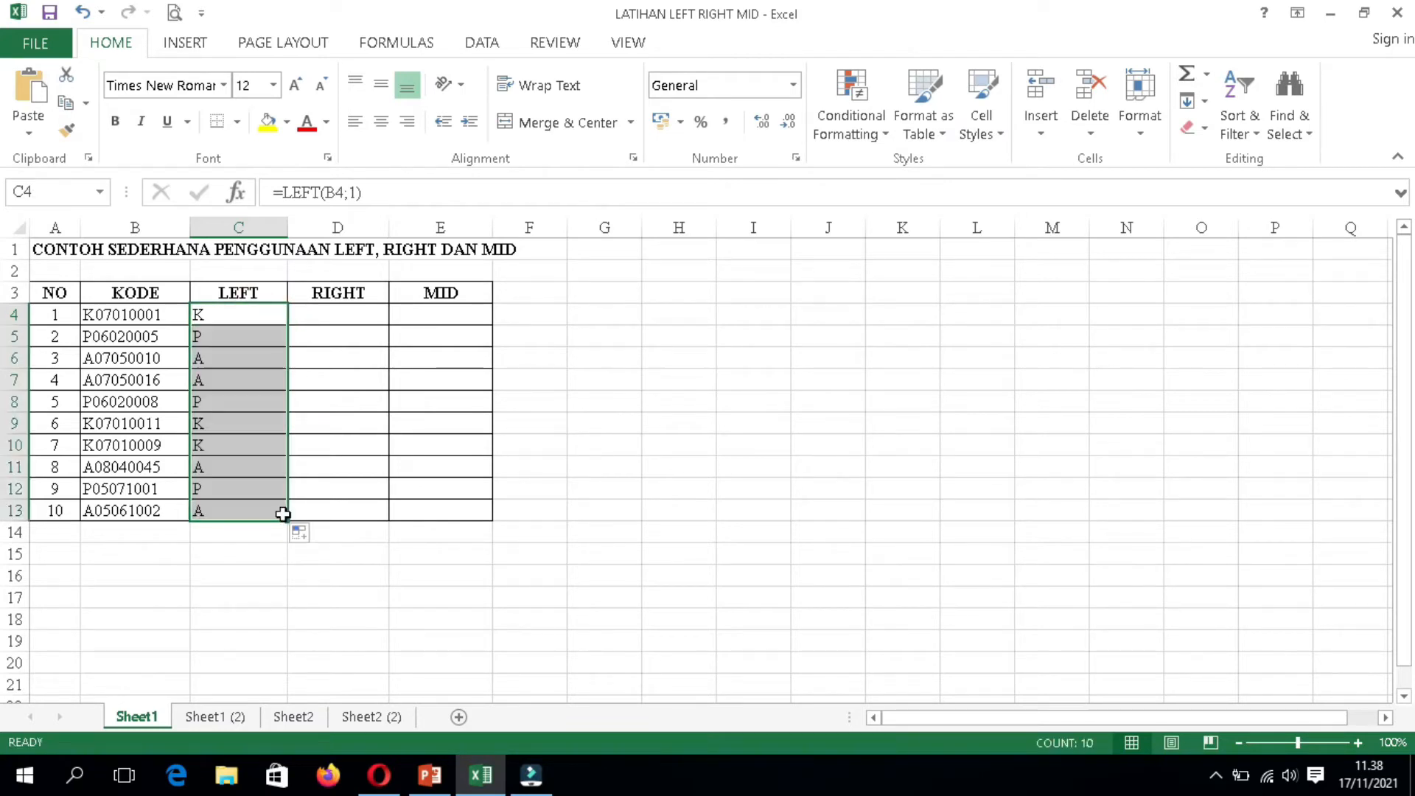
- Enter =RIGHT(B4;3) in cell D4 to extract the last three characters of the first code
{"action": "left_click", "coordinate": [361, 317]}
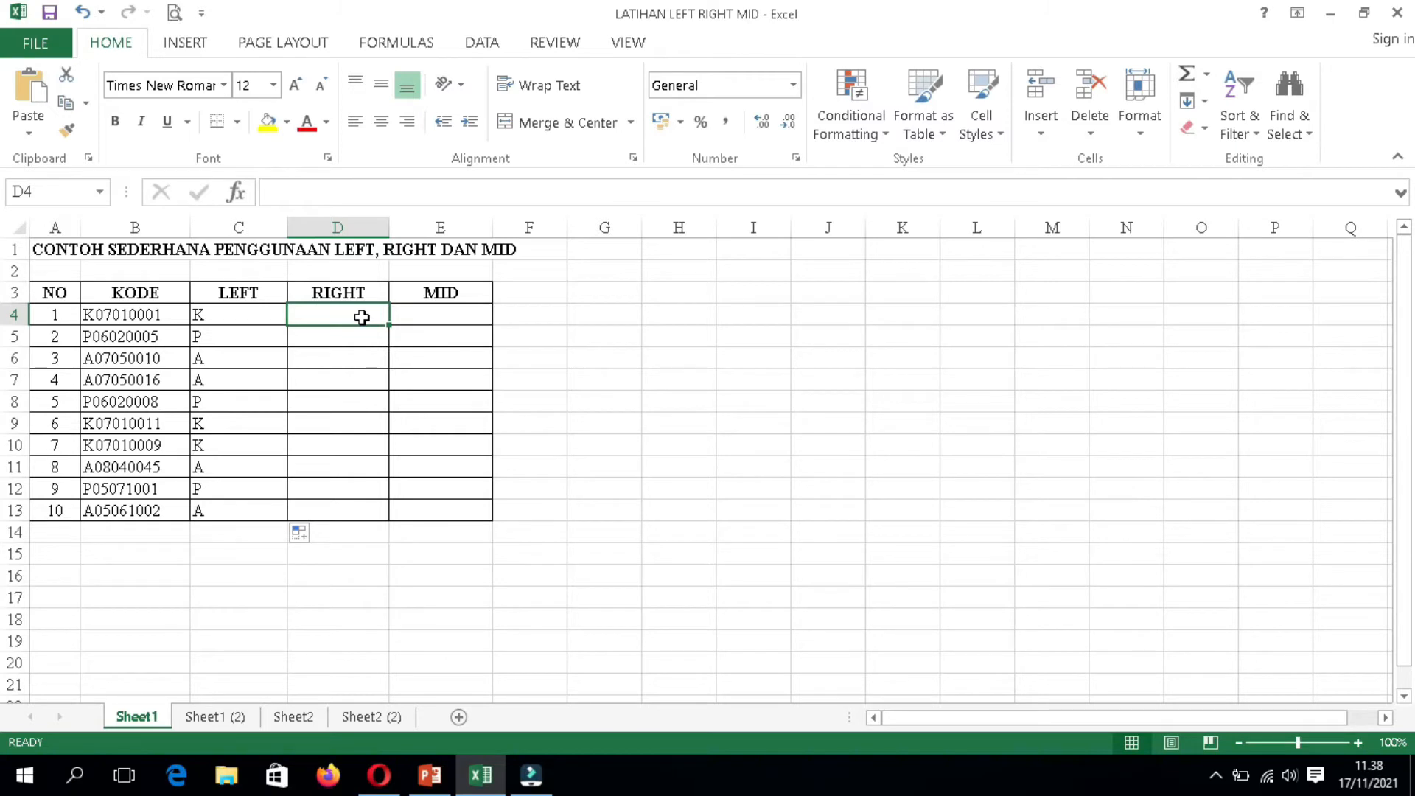
{"action": "type", "text": "="}
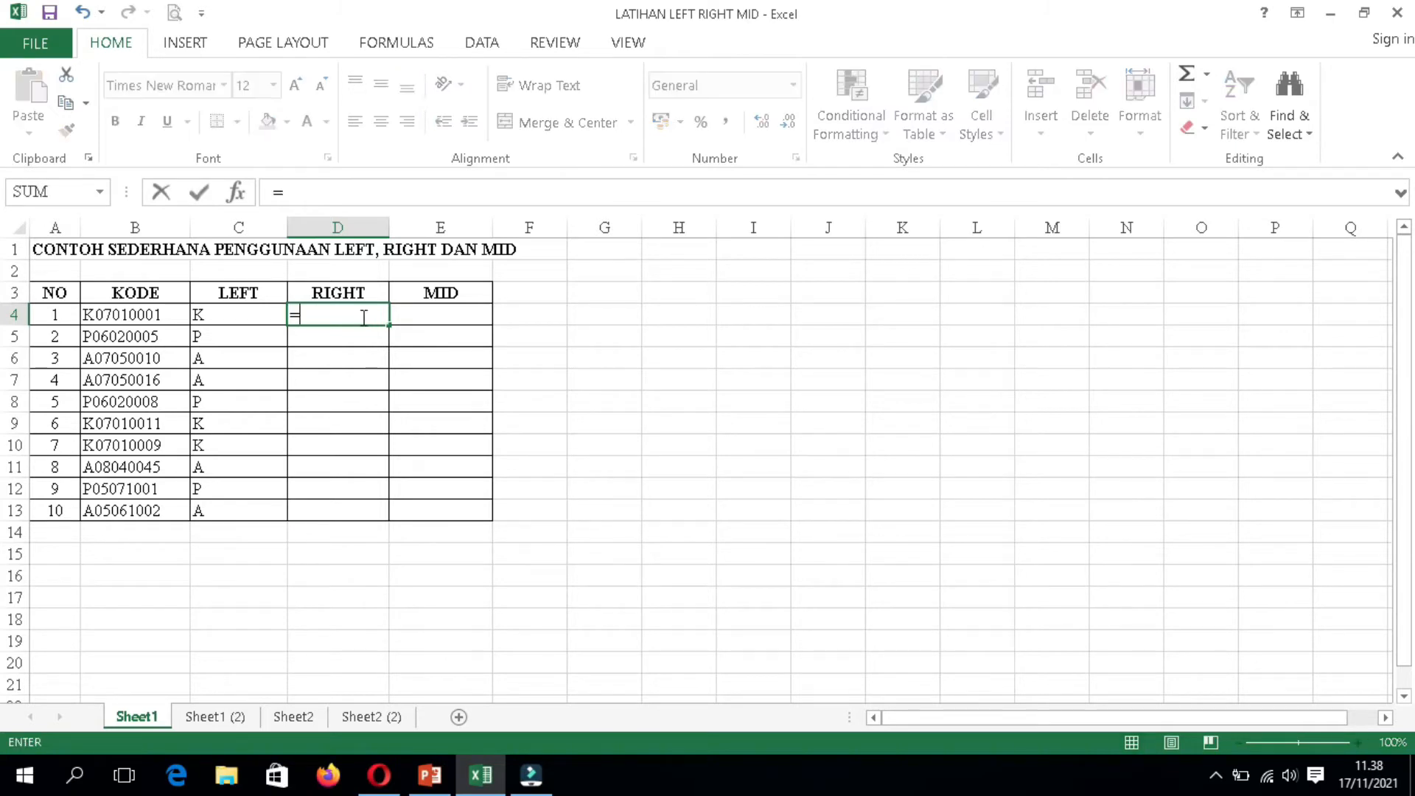
{"action": "type", "text": "RIGHT"}
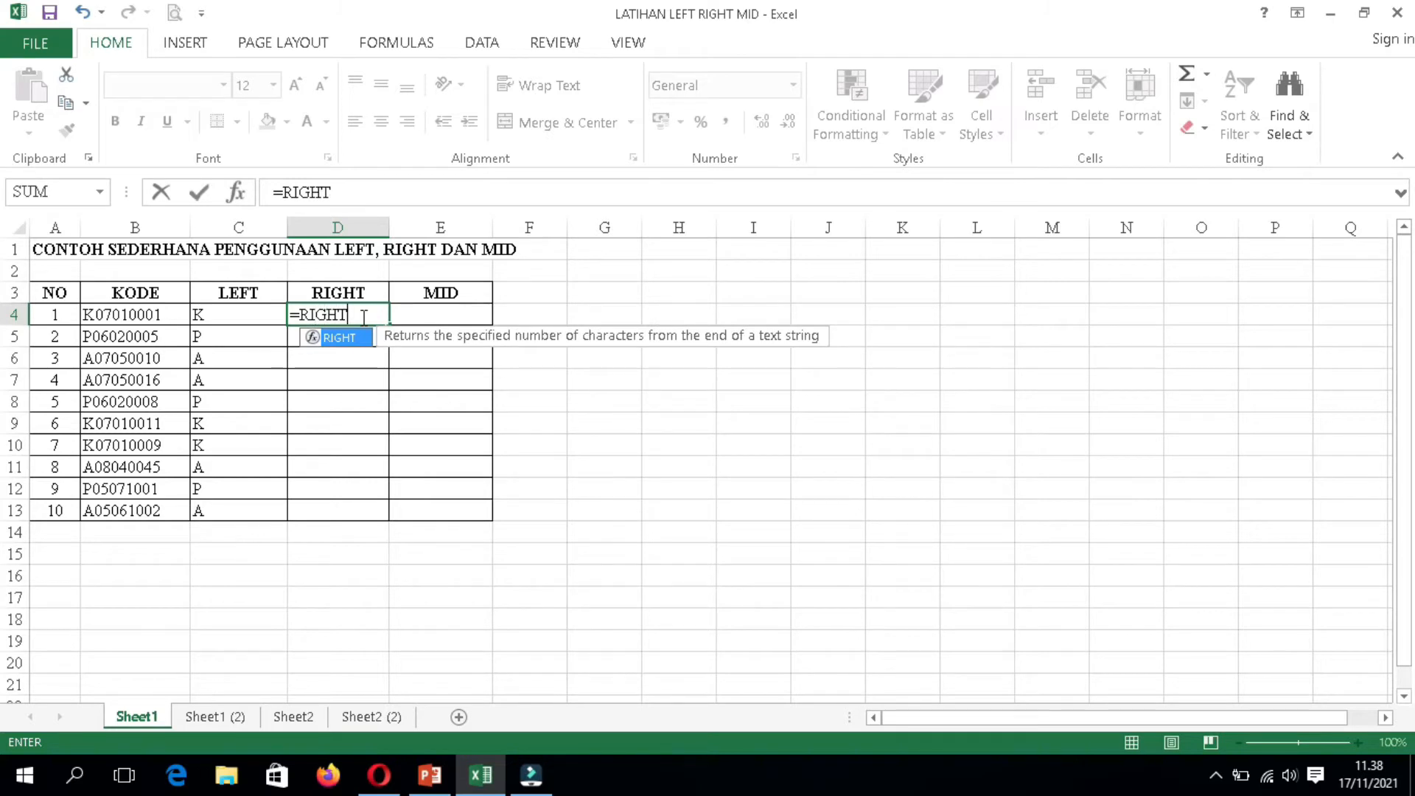
{"action": "type", "text": "("}
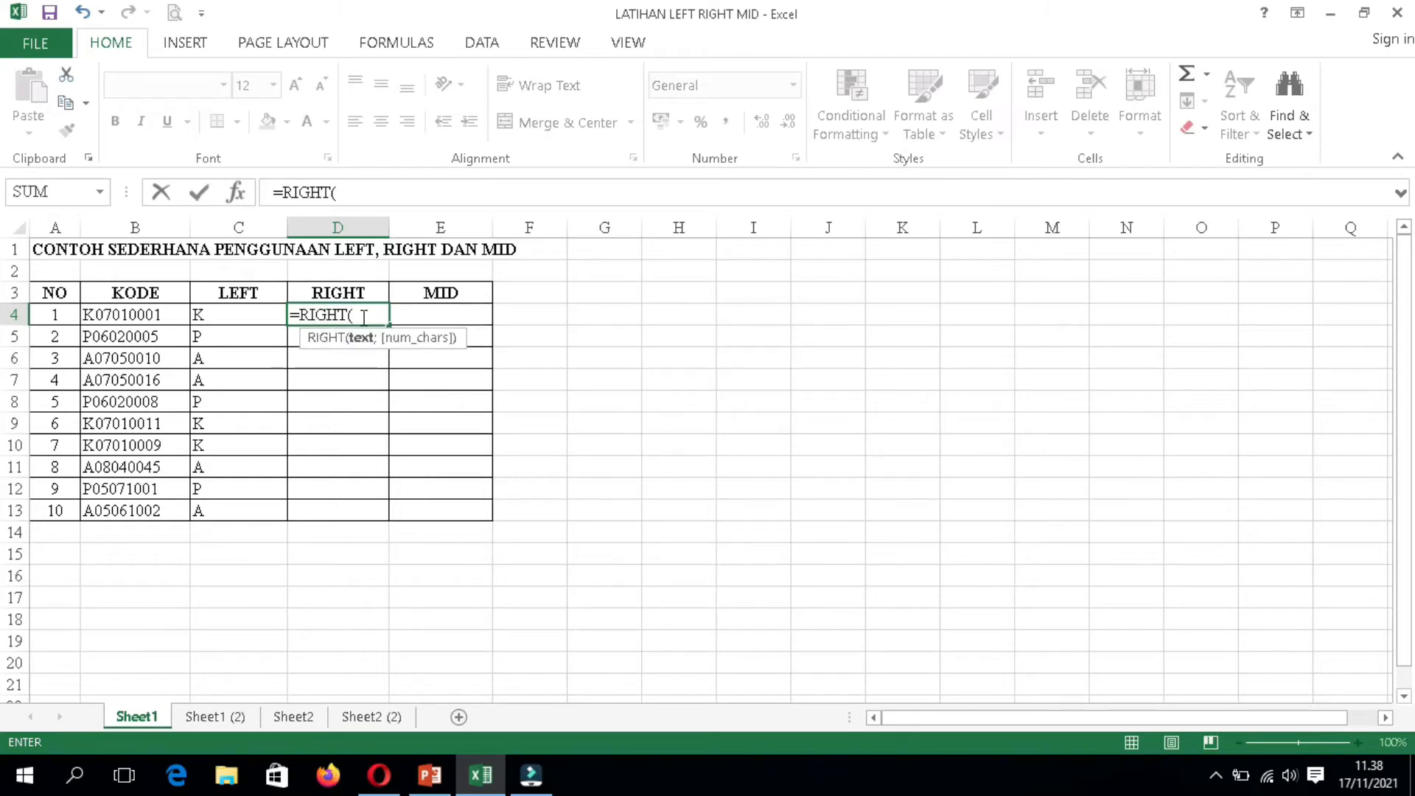
{"action": "left_click", "coordinate": [157, 312]}
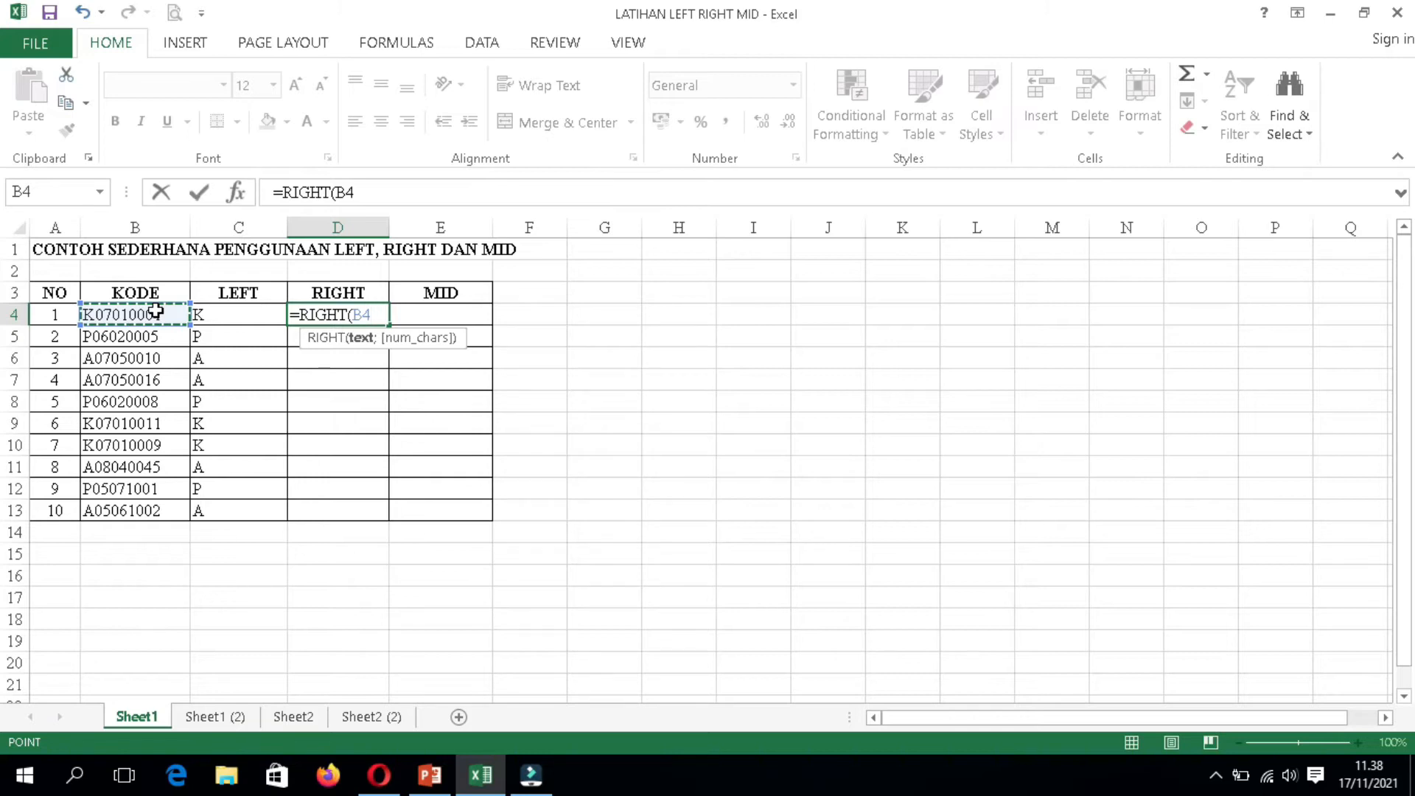
{"action": "type", "text": ";"}
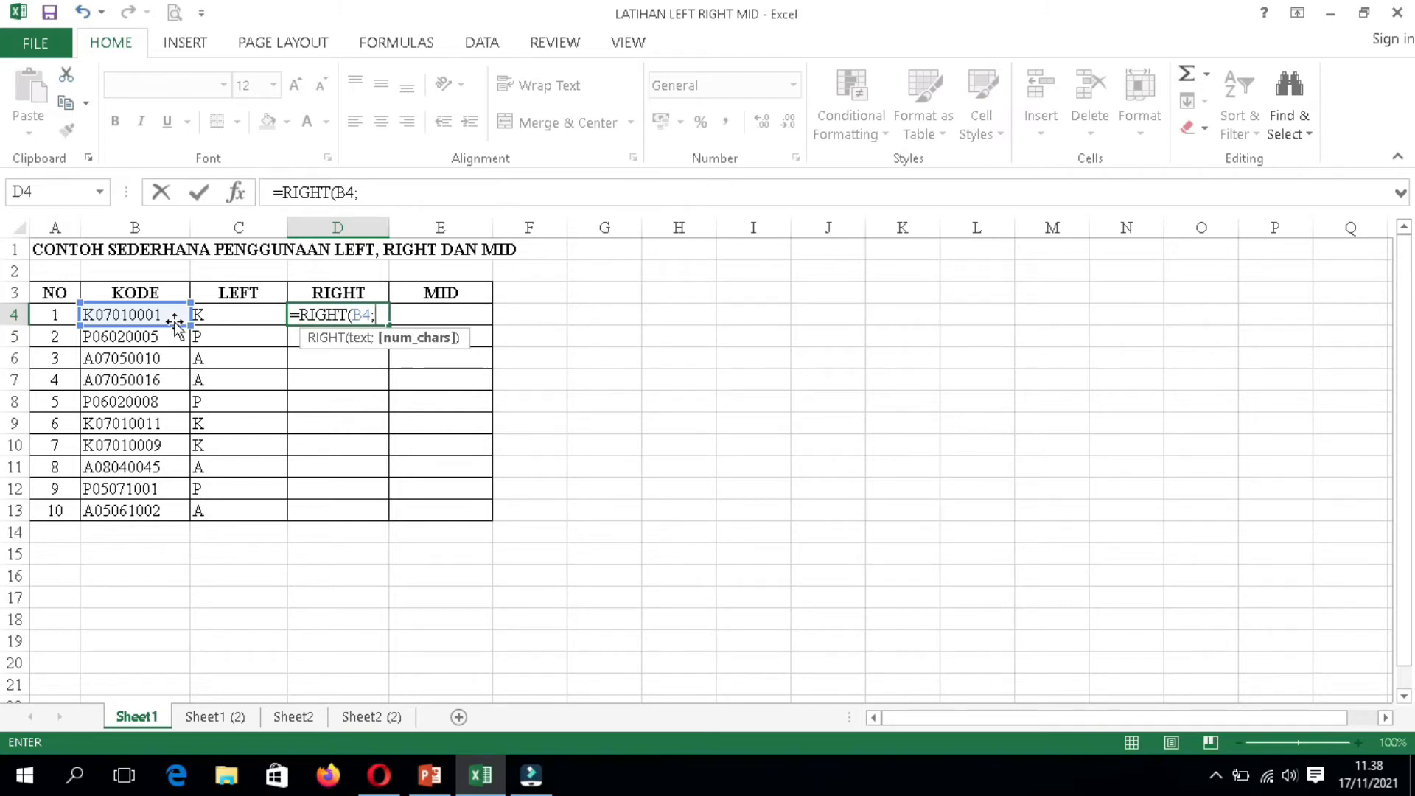
{"action": "type", "text": "3)"}
{"action": "key", "text": "ctrl+Return"}
{"action": "key", "text": "Return"}
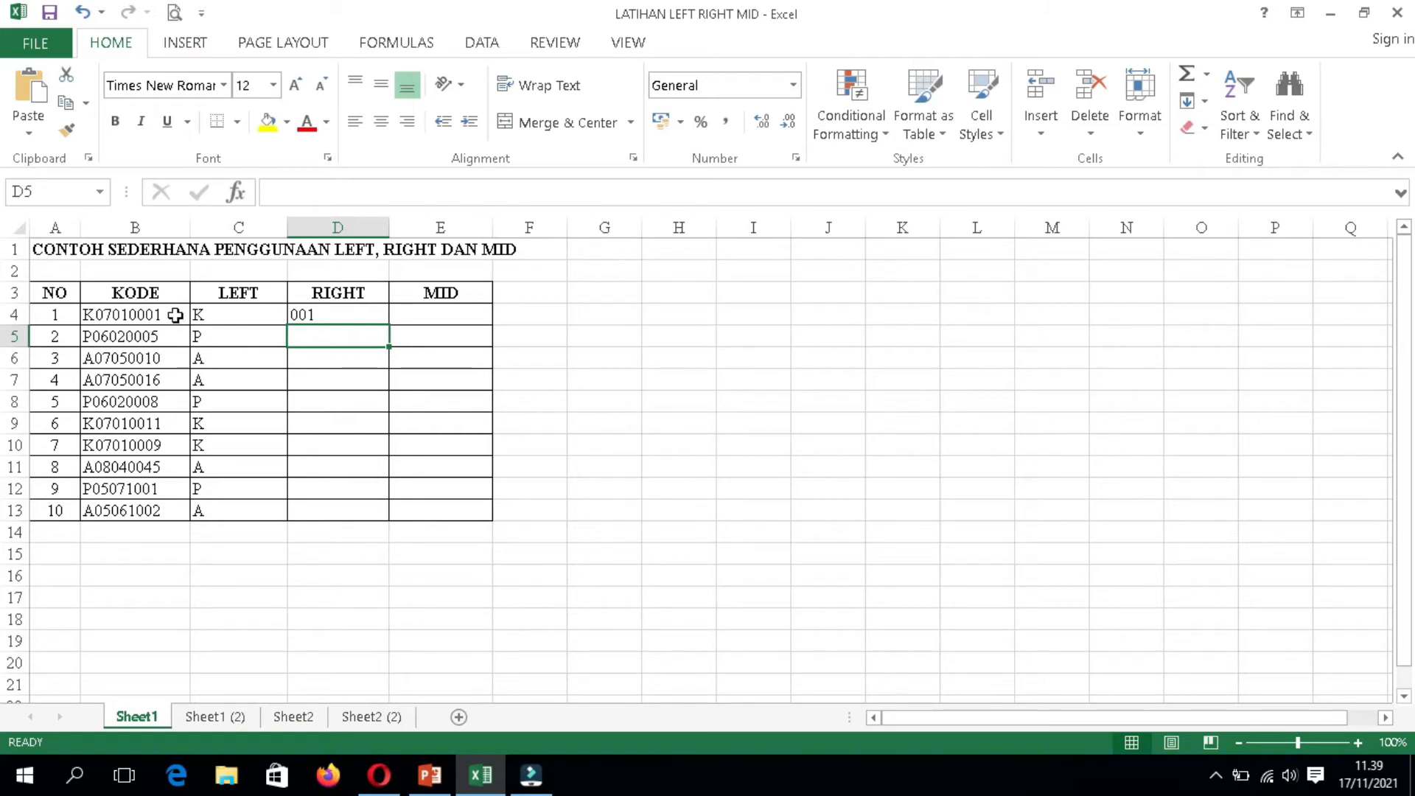
- Fill the RIGHT formula from D4 down to D13 for all ten codes
{"action": "left_click", "coordinate": [324, 316]}
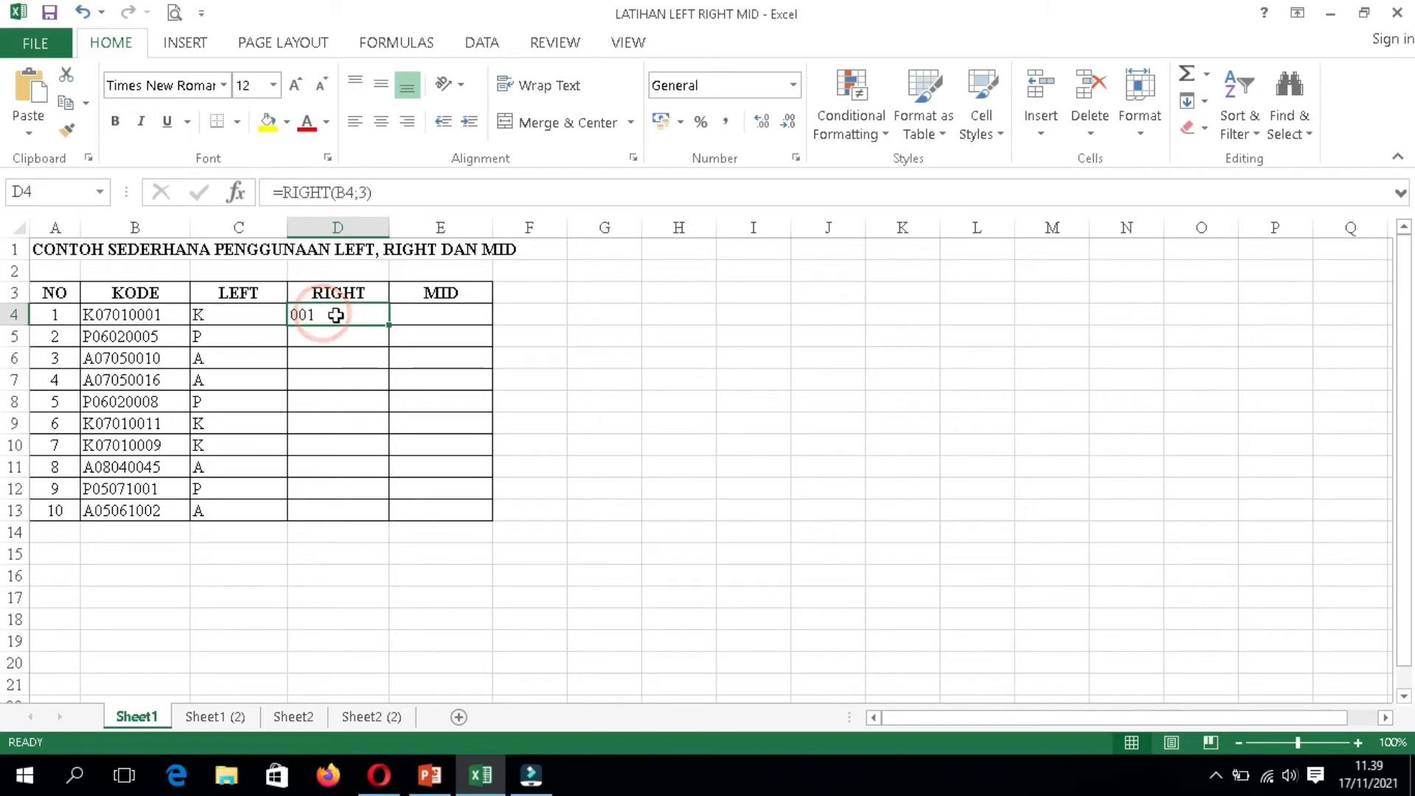
{"action": "left_click_drag", "start_coordinate": [389, 324], "coordinate": [379, 511]}
{"action": "left_click", "coordinate": [752, 379]}
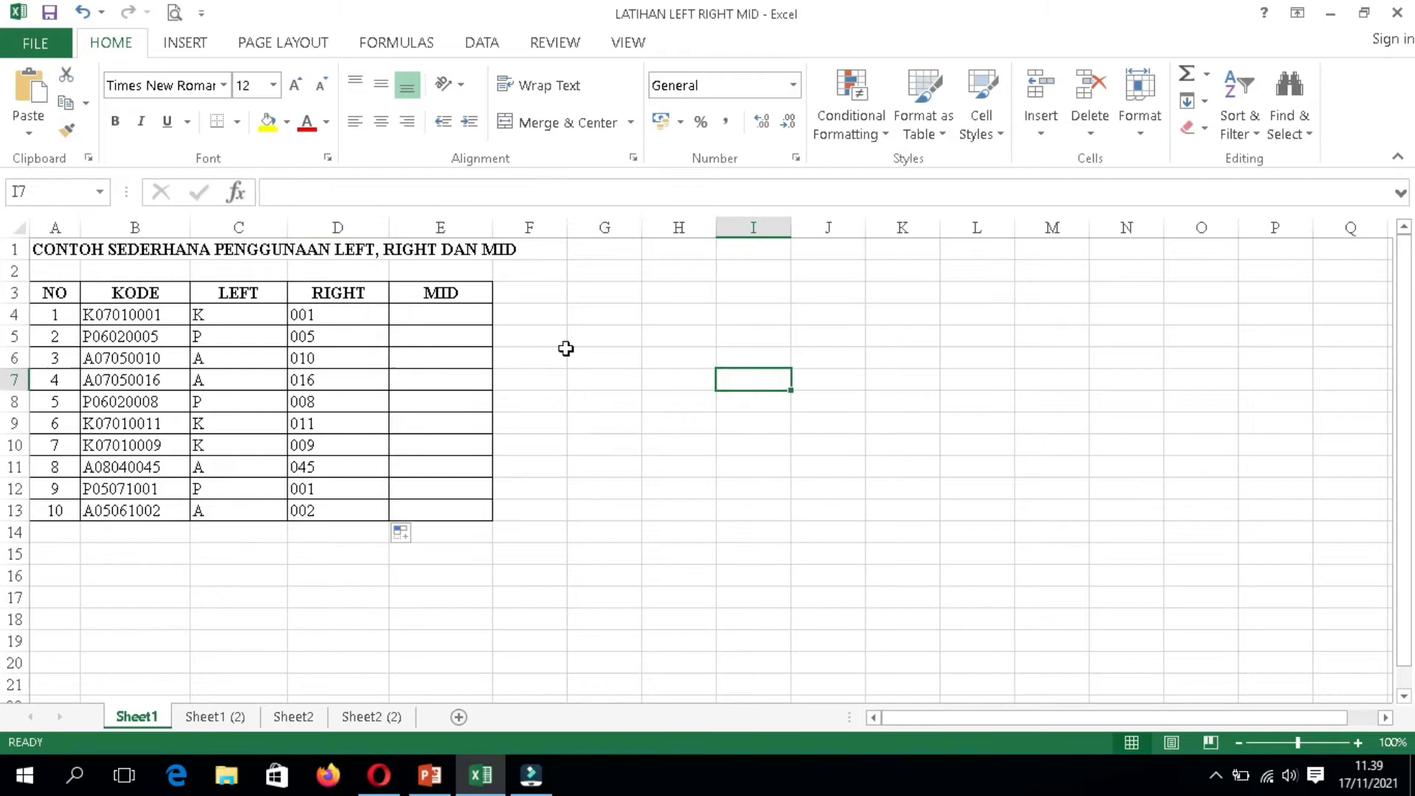
- Enter =MID(B4;2;4) in cell E4 to extract four characters of the code starting from the second one
{"action": "left_click", "coordinate": [469, 323]}
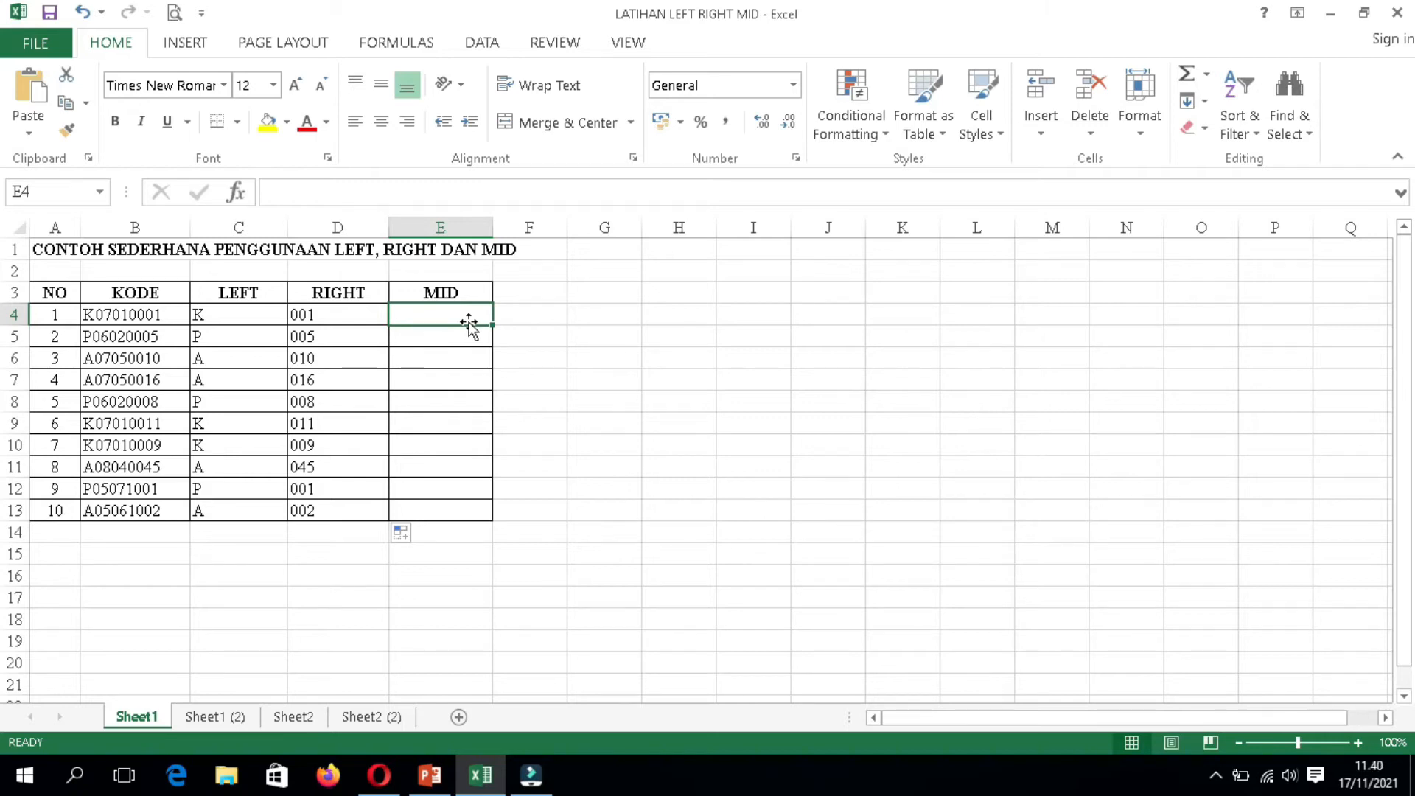
{"action": "left_click", "coordinate": [133, 317]}
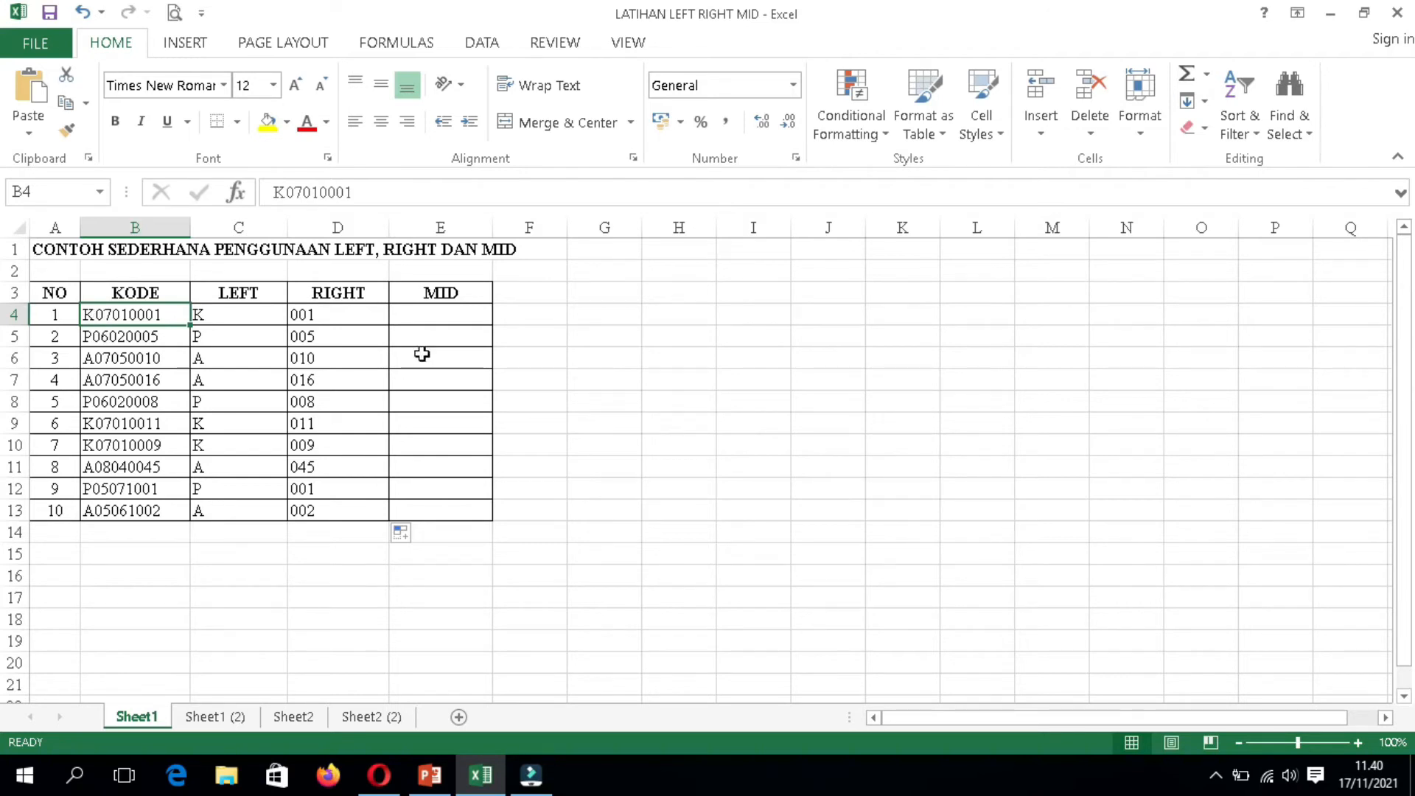
{"action": "left_click", "coordinate": [449, 315]}
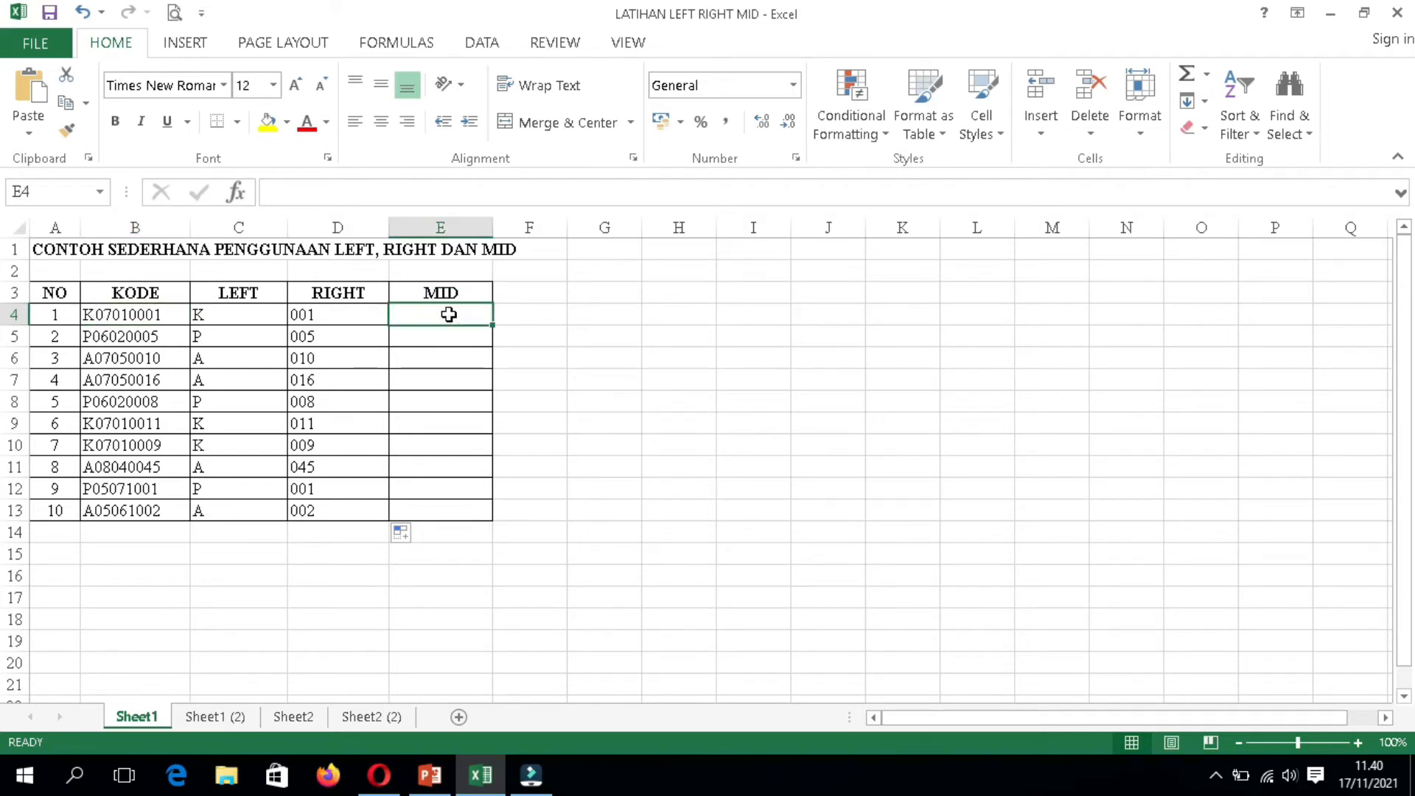
{"action": "type", "text": "=MI"}
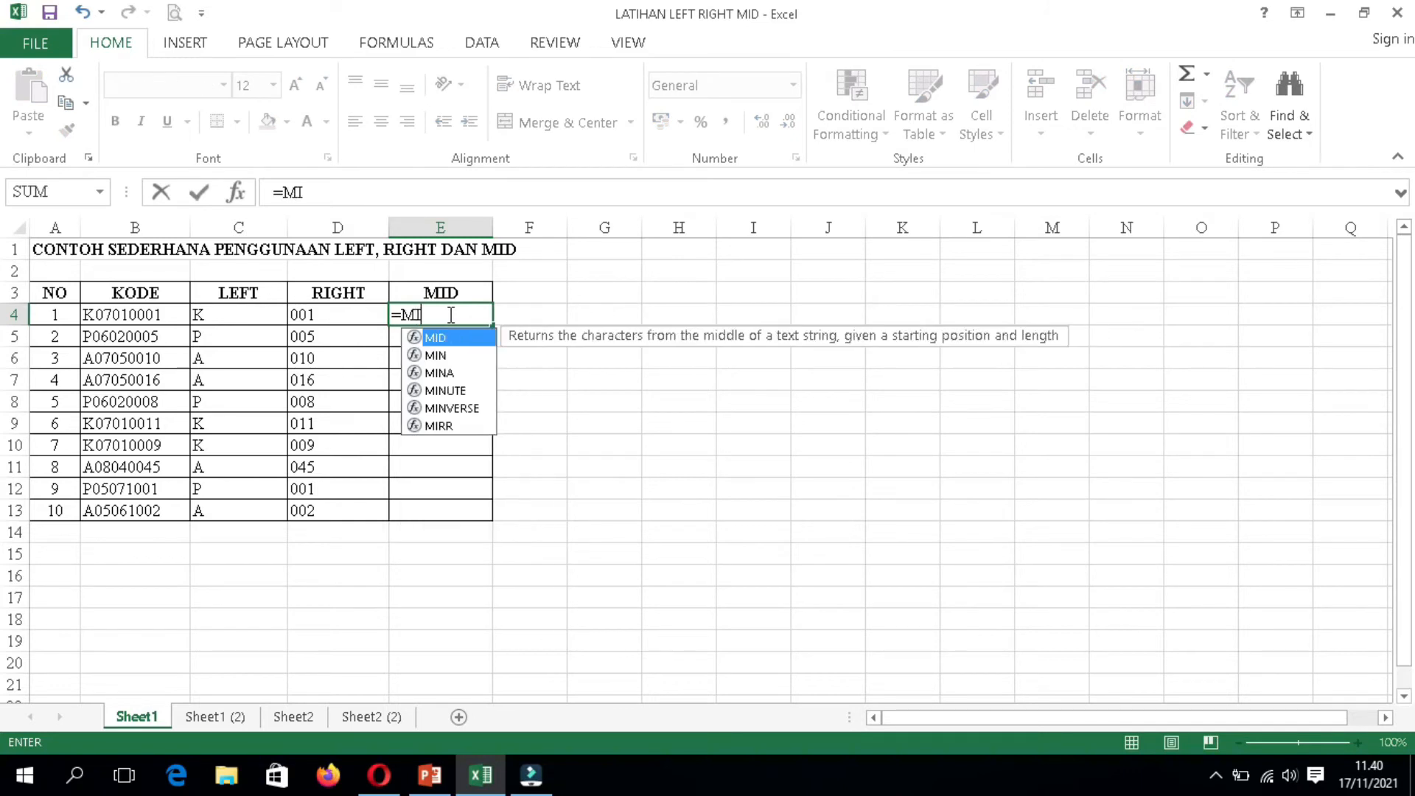
{"action": "type", "text": "D("}
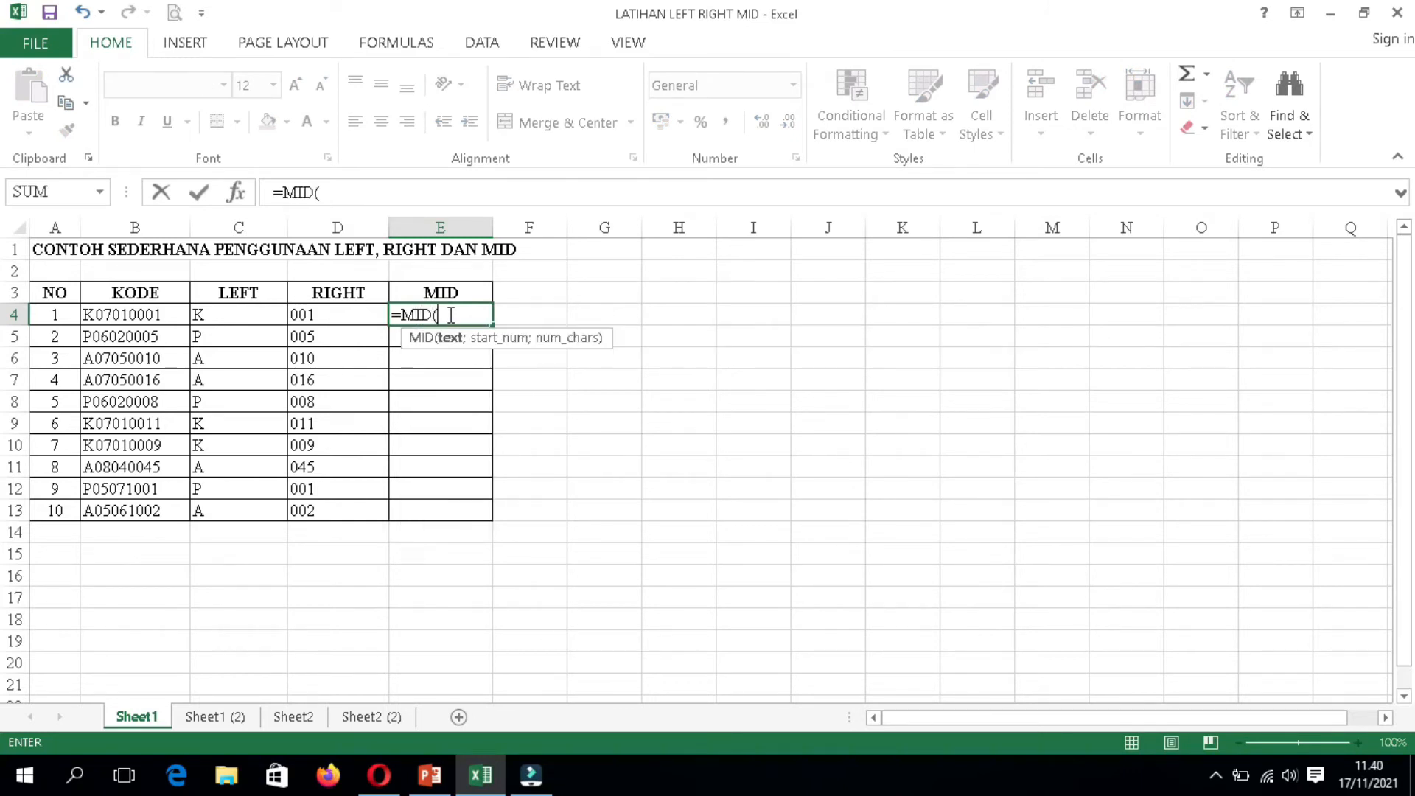
{"action": "left_click", "coordinate": [149, 314]}
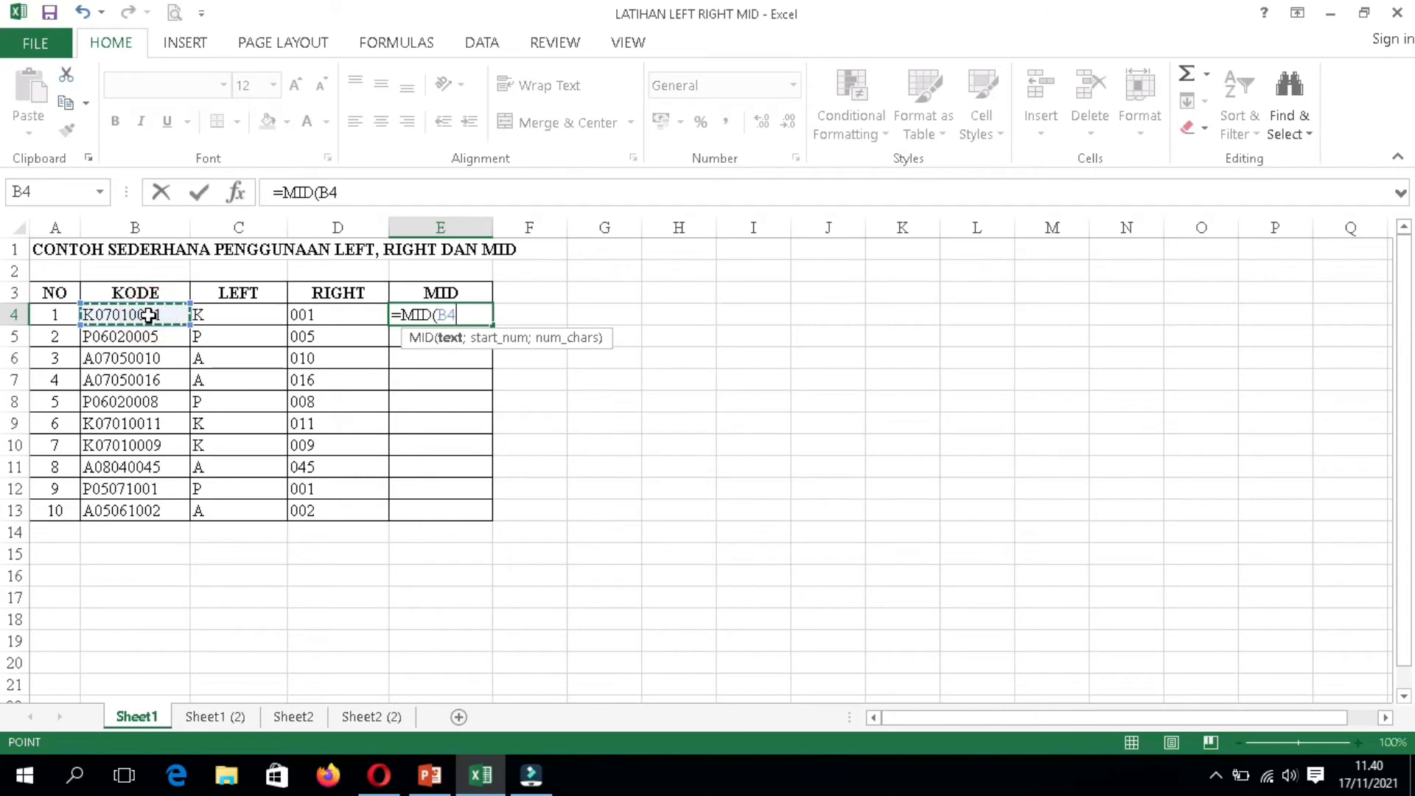
{"action": "type", "text": ";"}
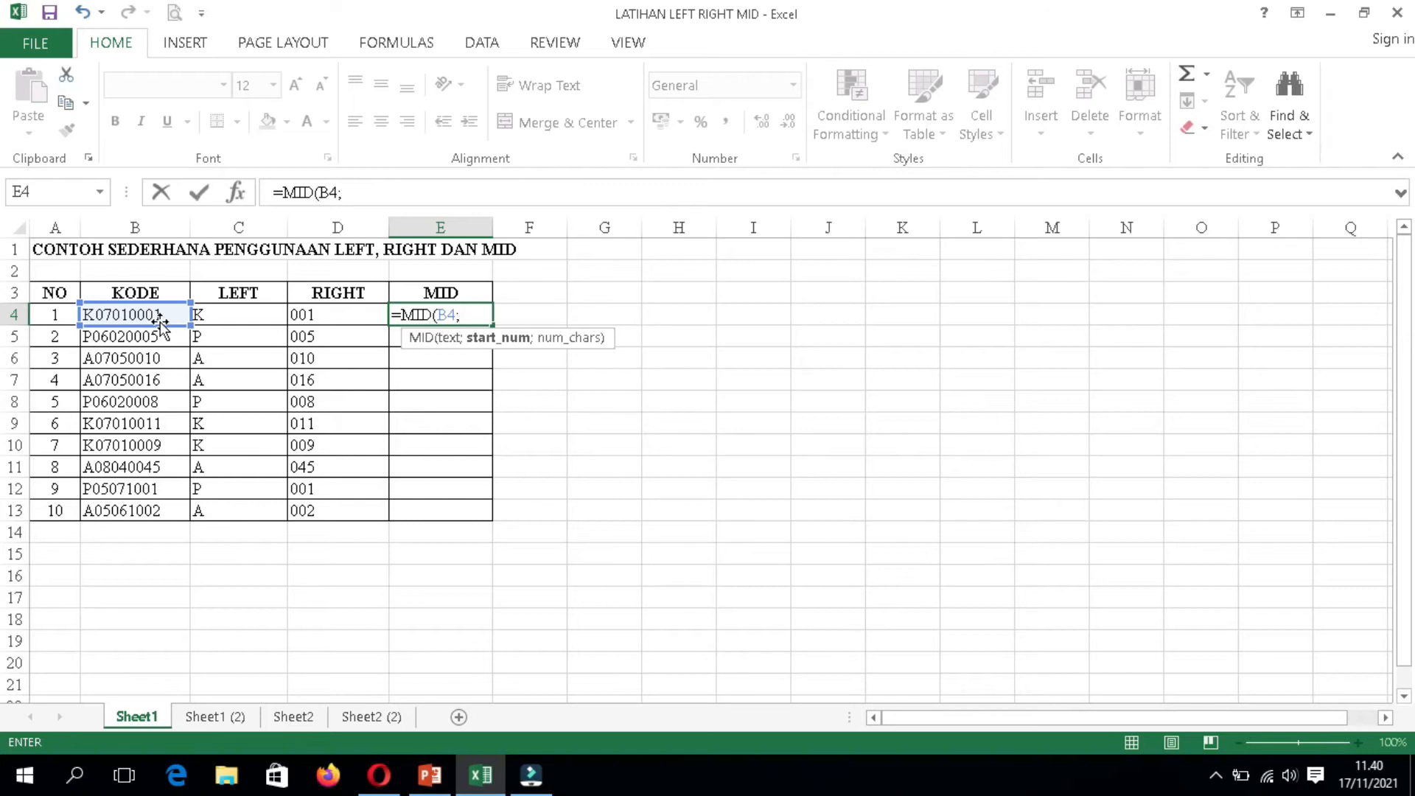
{"action": "type", "text": "2;"}
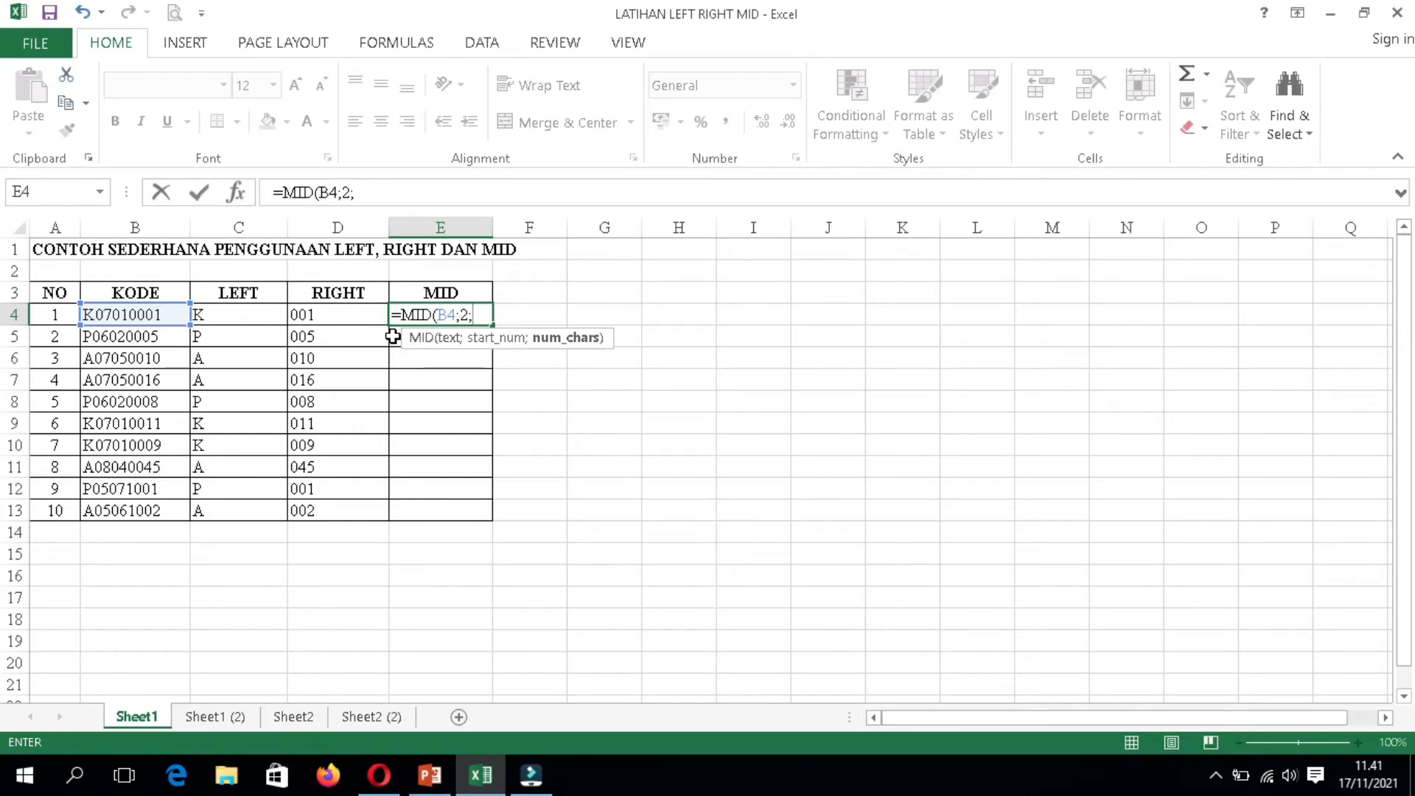
{"action": "type", "text": "4)"}
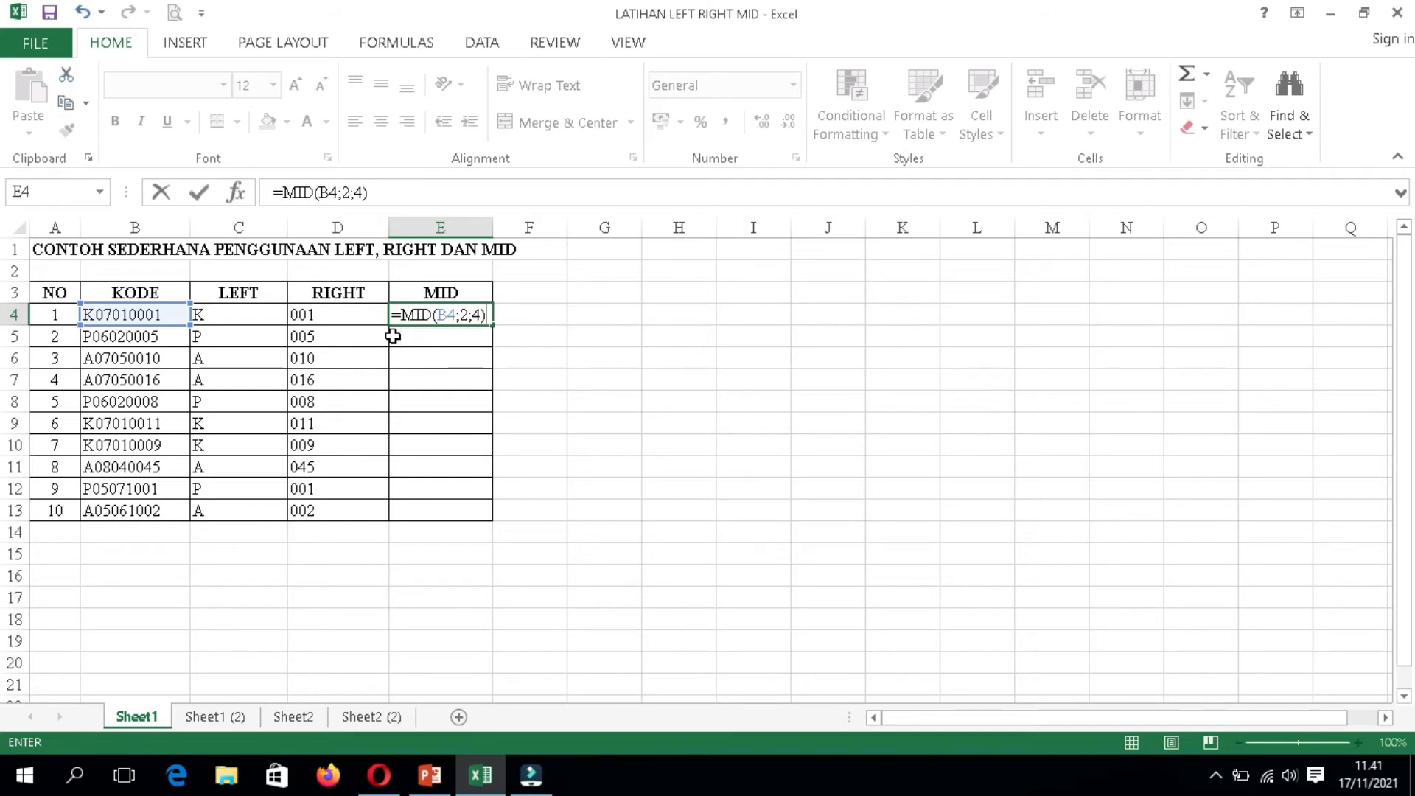
{"action": "key", "text": "Return"}
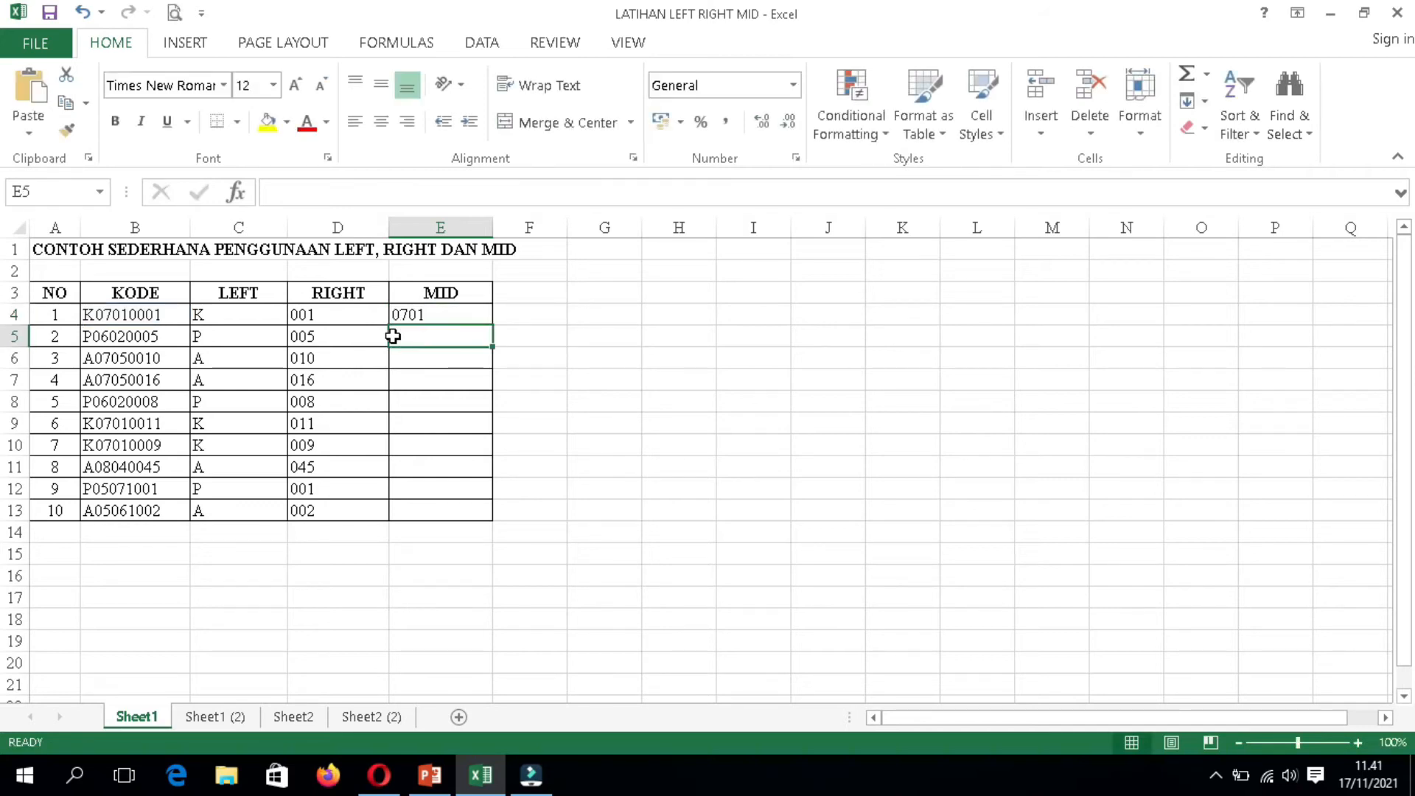
- Fill the MID formula from E4 down to E13 for all ten codes
{"action": "left_click", "coordinate": [445, 310]}
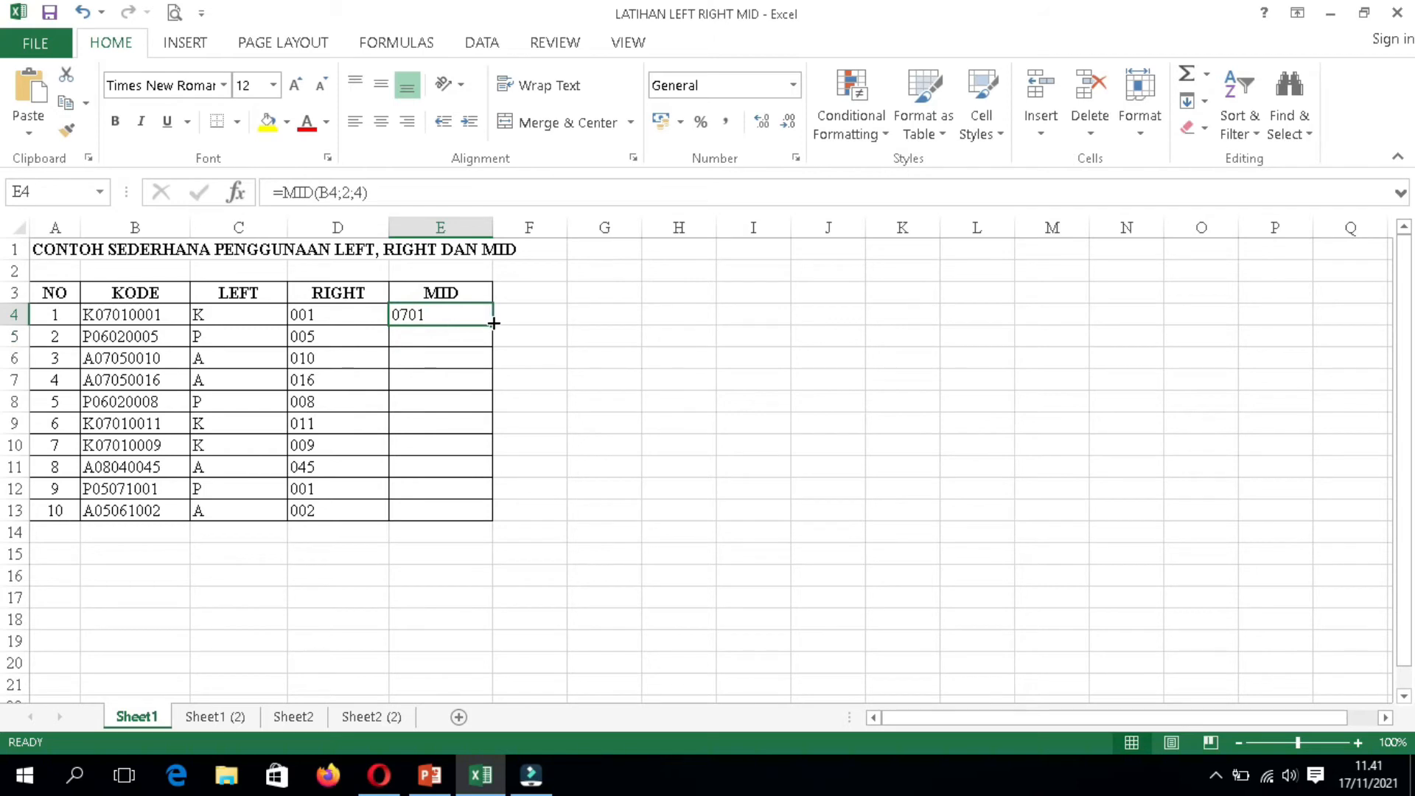
{"action": "left_click_drag", "start_coordinate": [493, 323], "coordinate": [478, 520]}
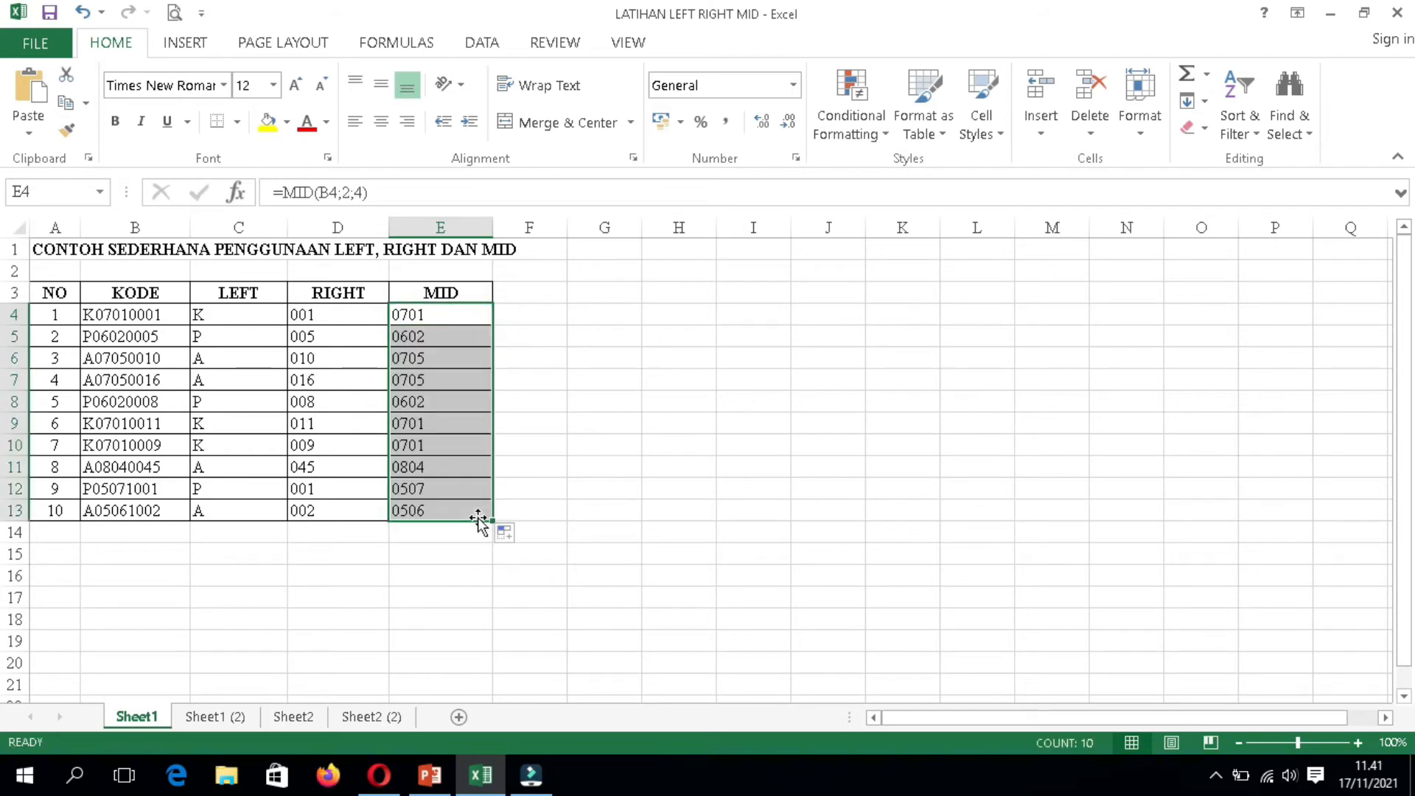
{"action": "left_click", "coordinate": [658, 441]}
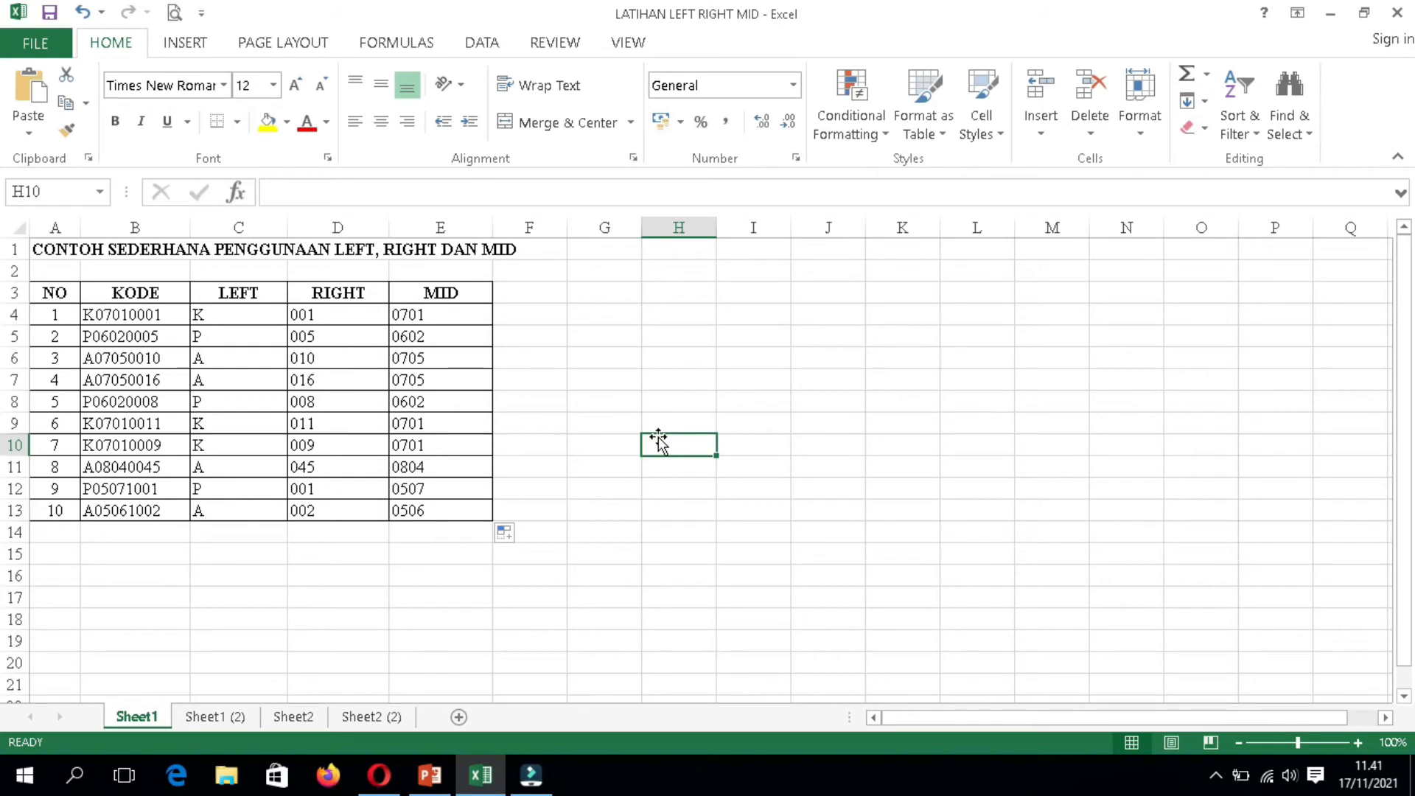
- Switch to Sheet2 with the student list and select the first NAMA cell, B5
{"action": "left_click", "coordinate": [302, 716]}
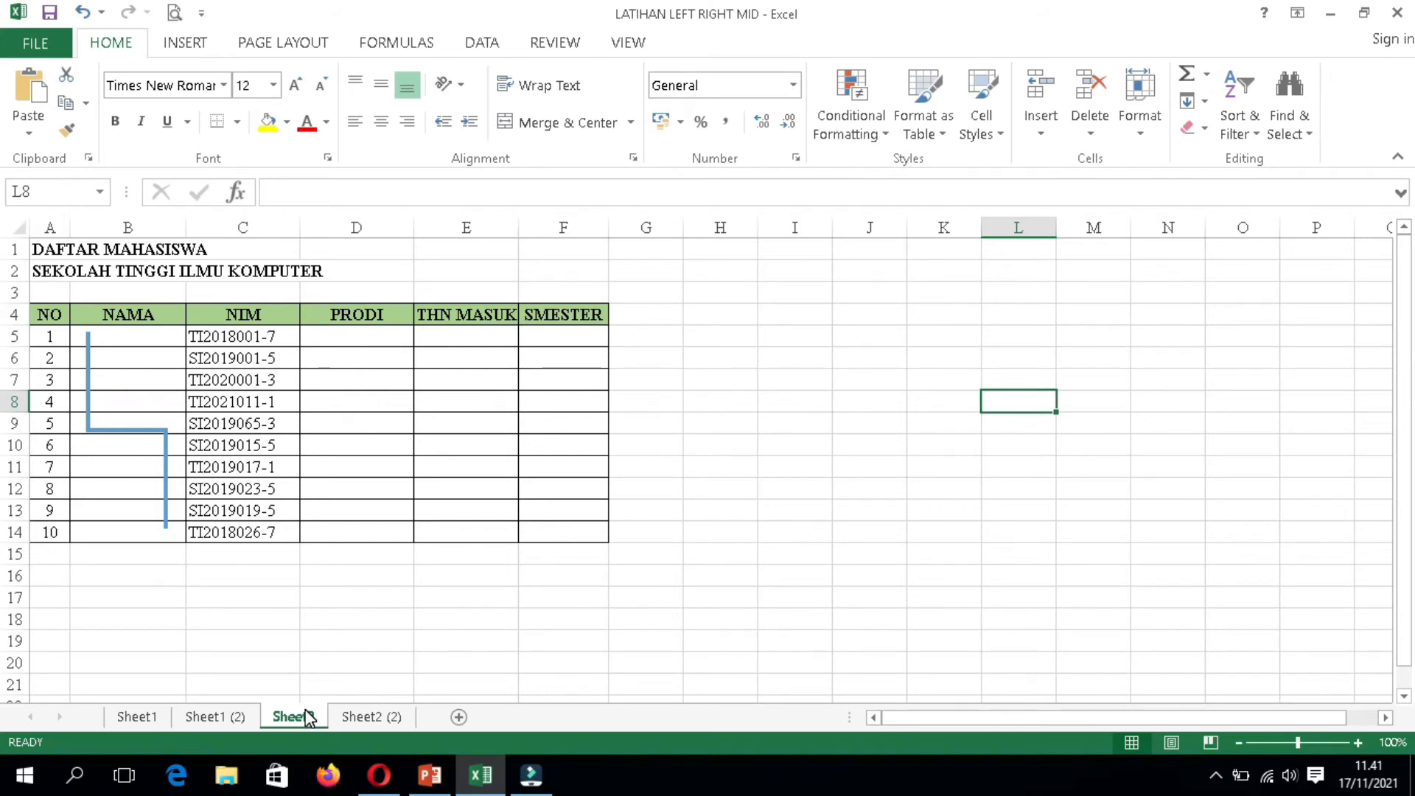
{"action": "left_click", "coordinate": [105, 580]}
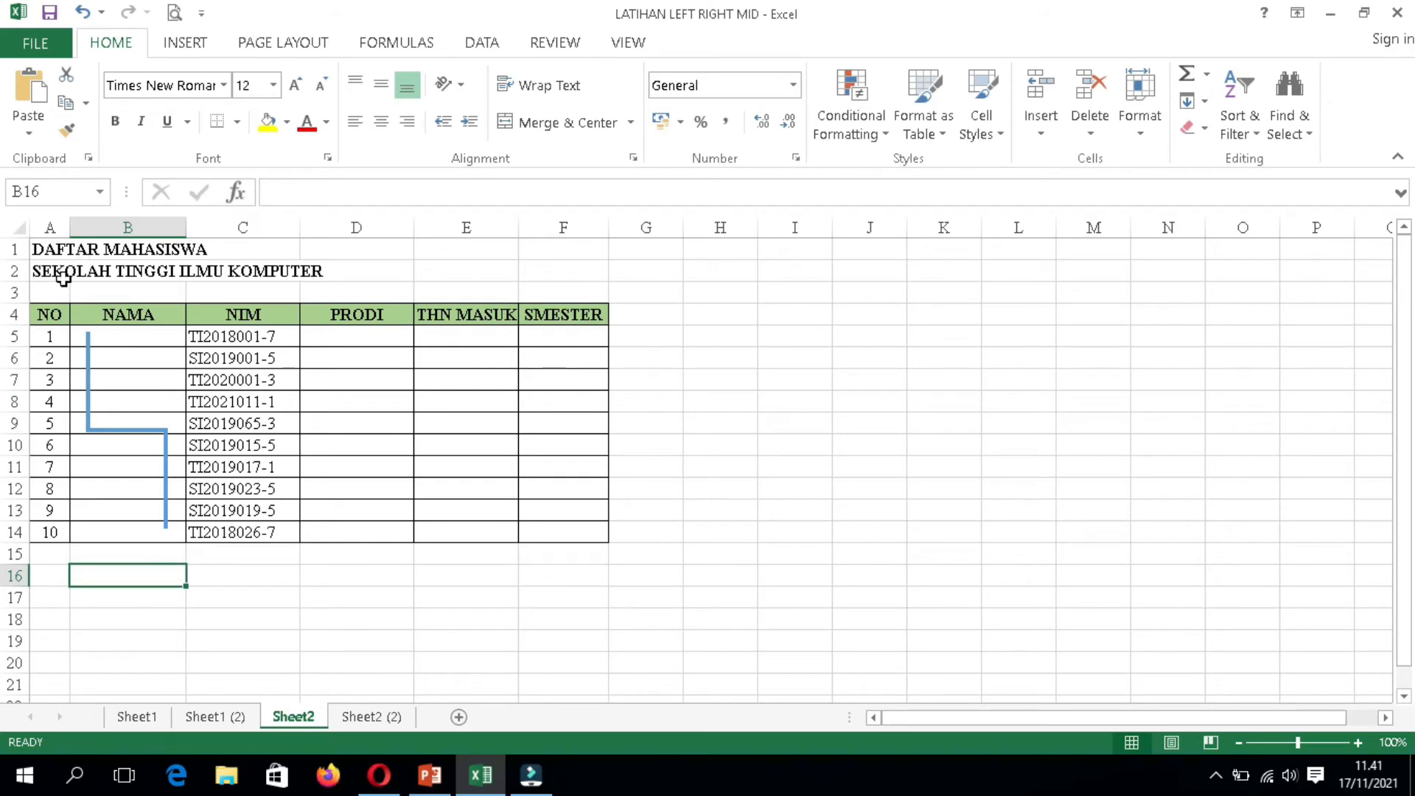
{"action": "left_click", "coordinate": [107, 340]}
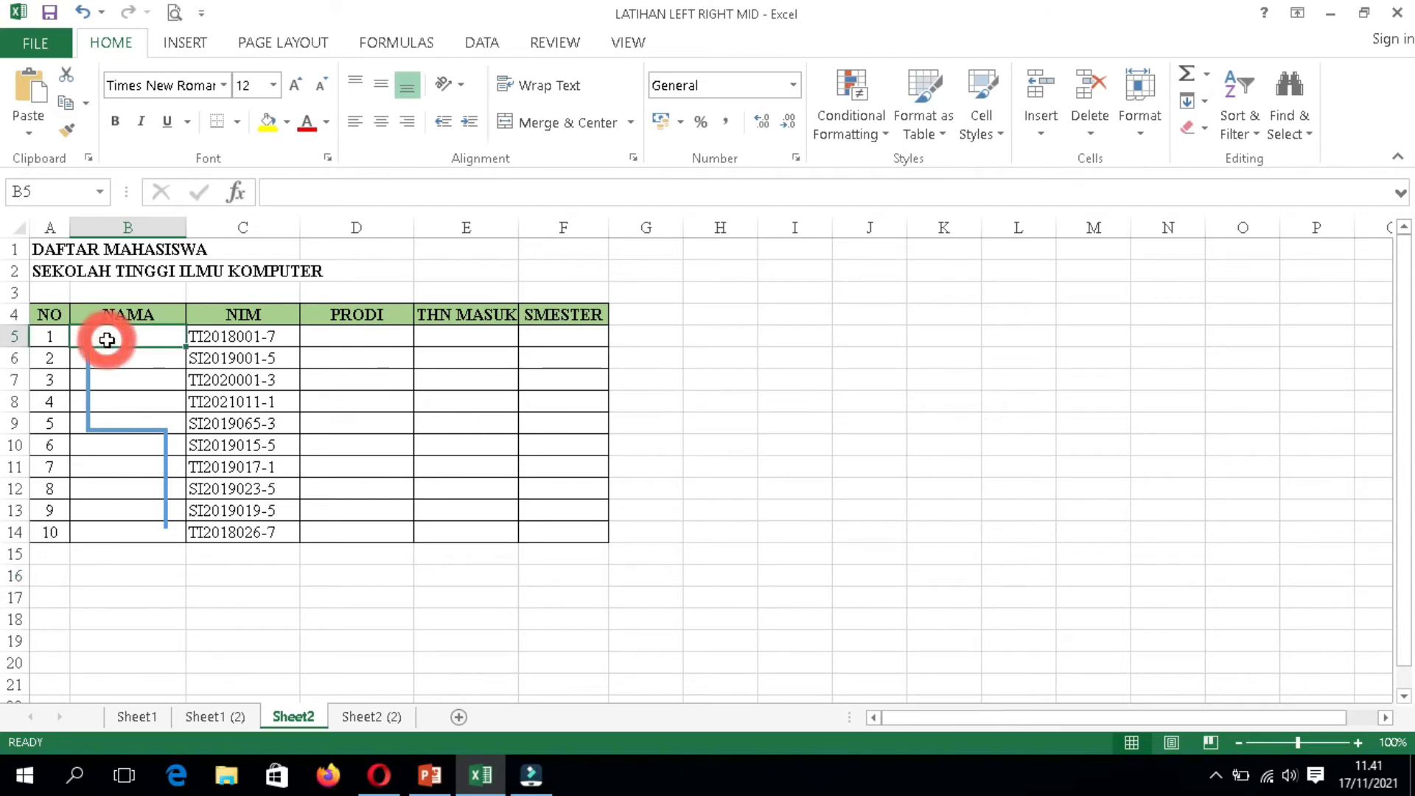
{"action": "left_click", "coordinate": [104, 524]}
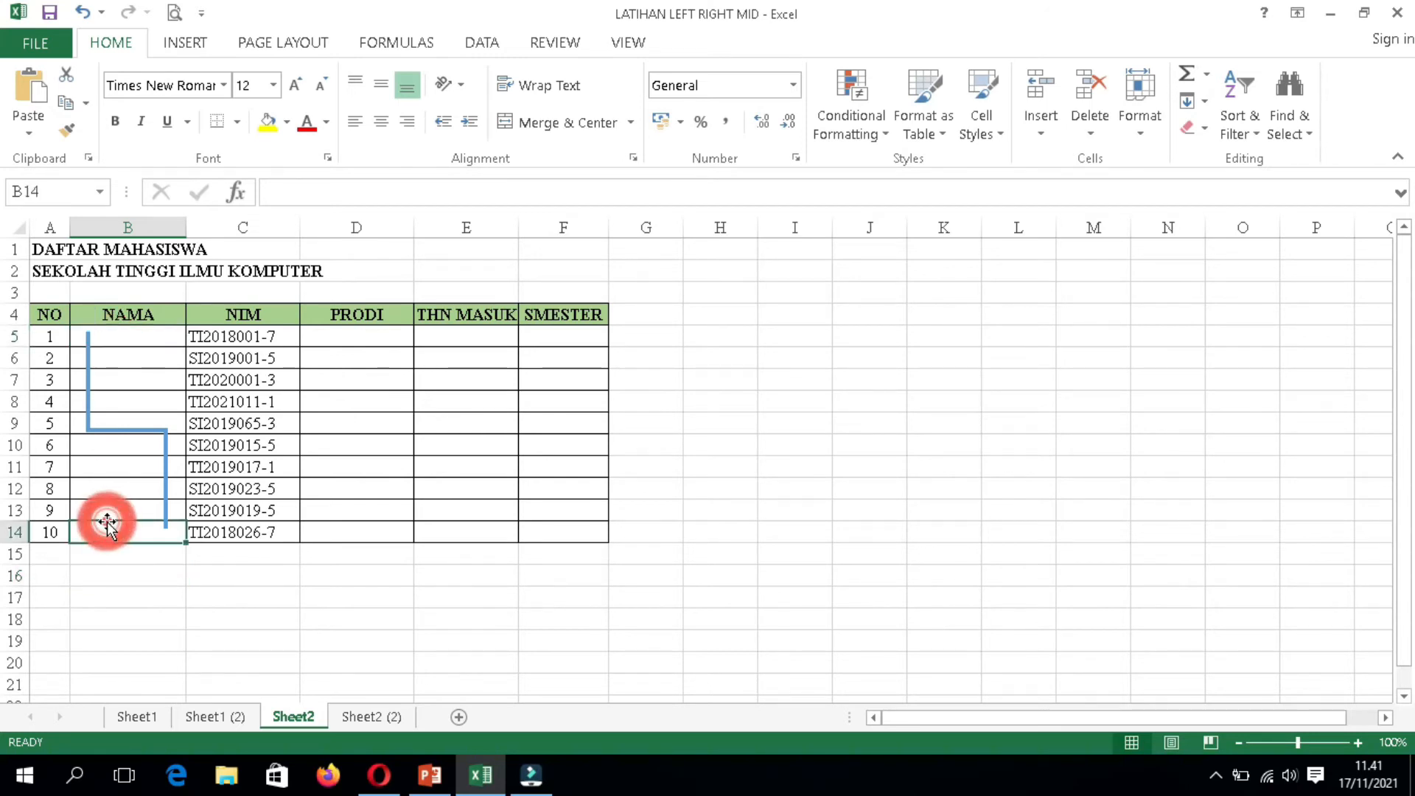
{"action": "left_click", "coordinate": [283, 316]}
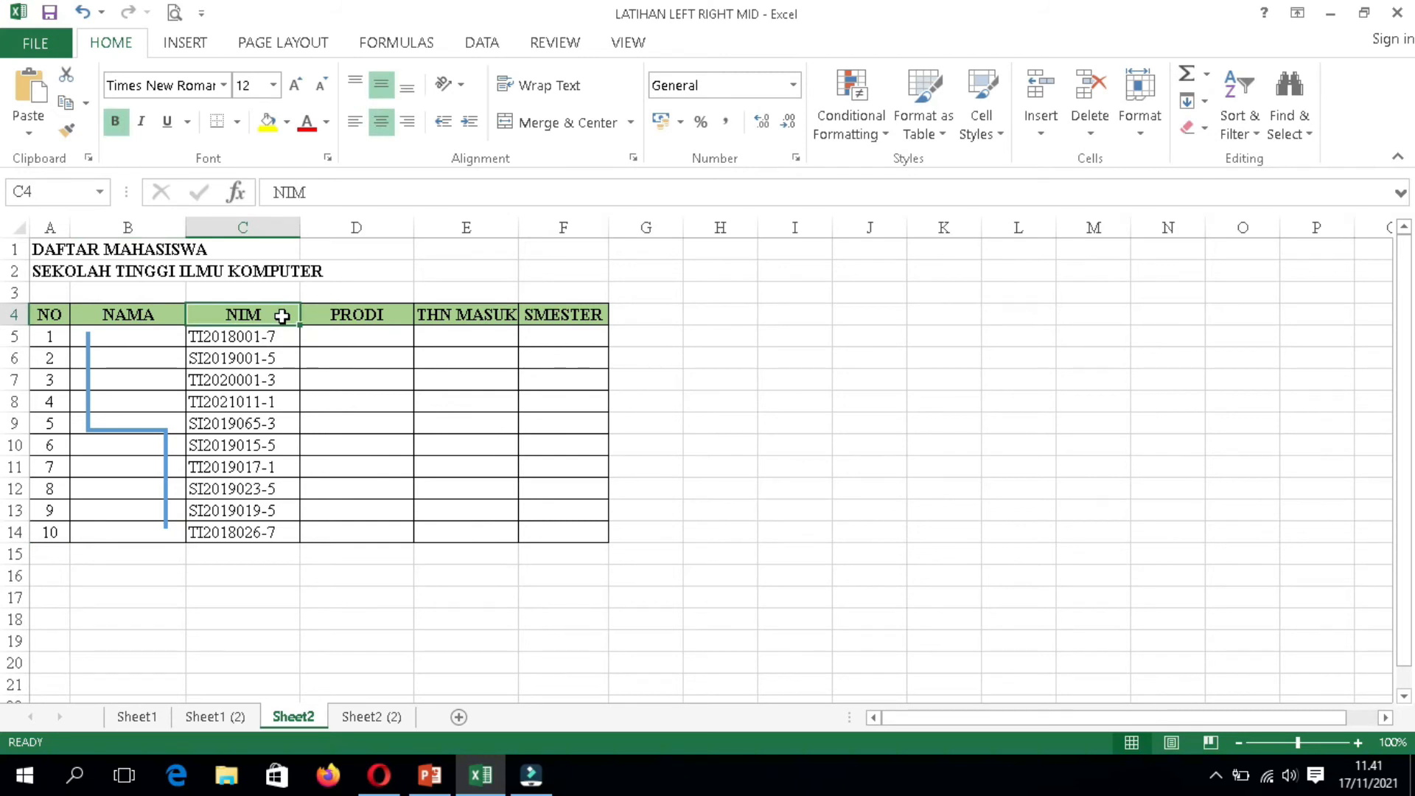
- Enter =LEFT(C5;2) in PRODI cell D5 to extract the first two characters of the NIM
{"action": "left_click", "coordinate": [359, 333]}
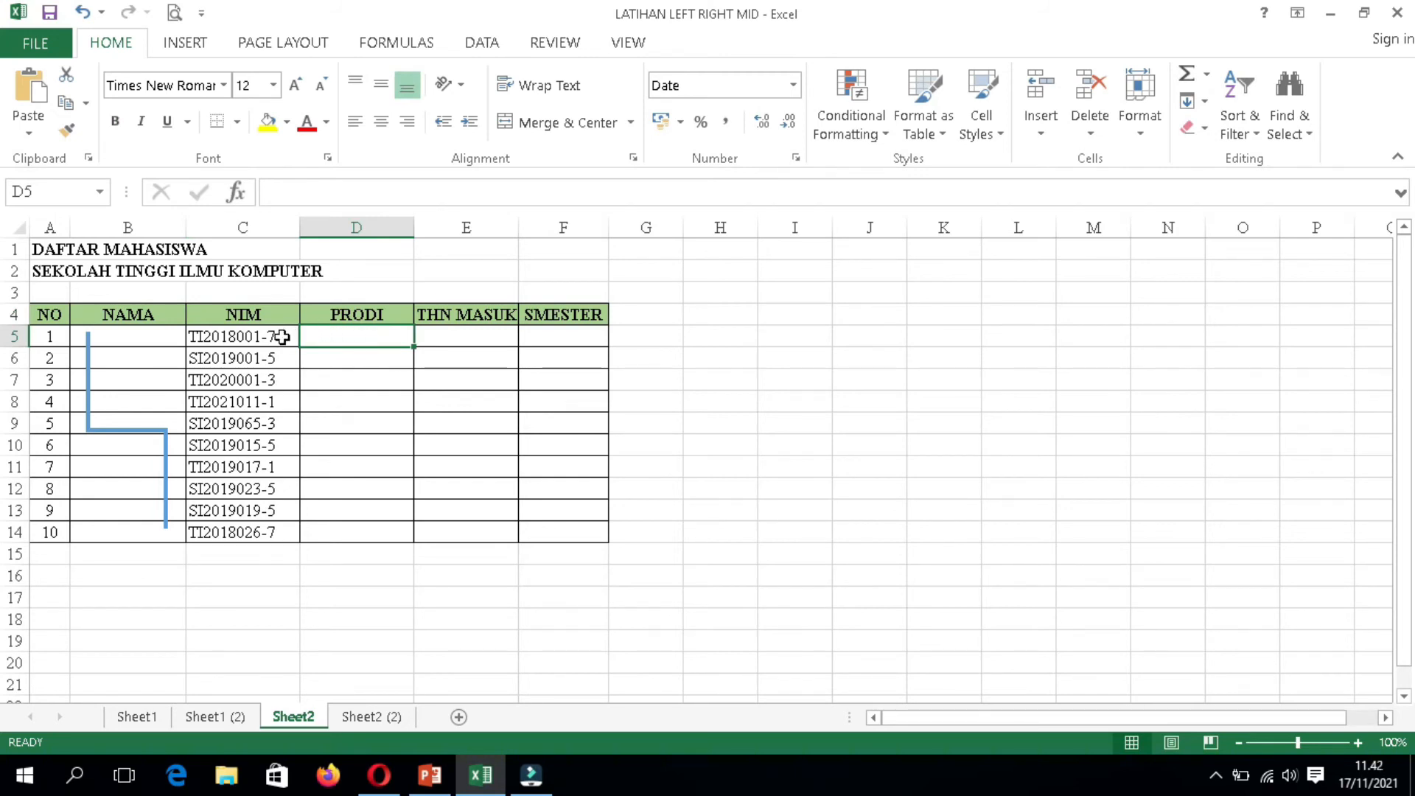
{"action": "left_click", "coordinate": [368, 339]}
{"action": "left_click", "coordinate": [358, 336]}
{"action": "type", "text": "=LEFT"}
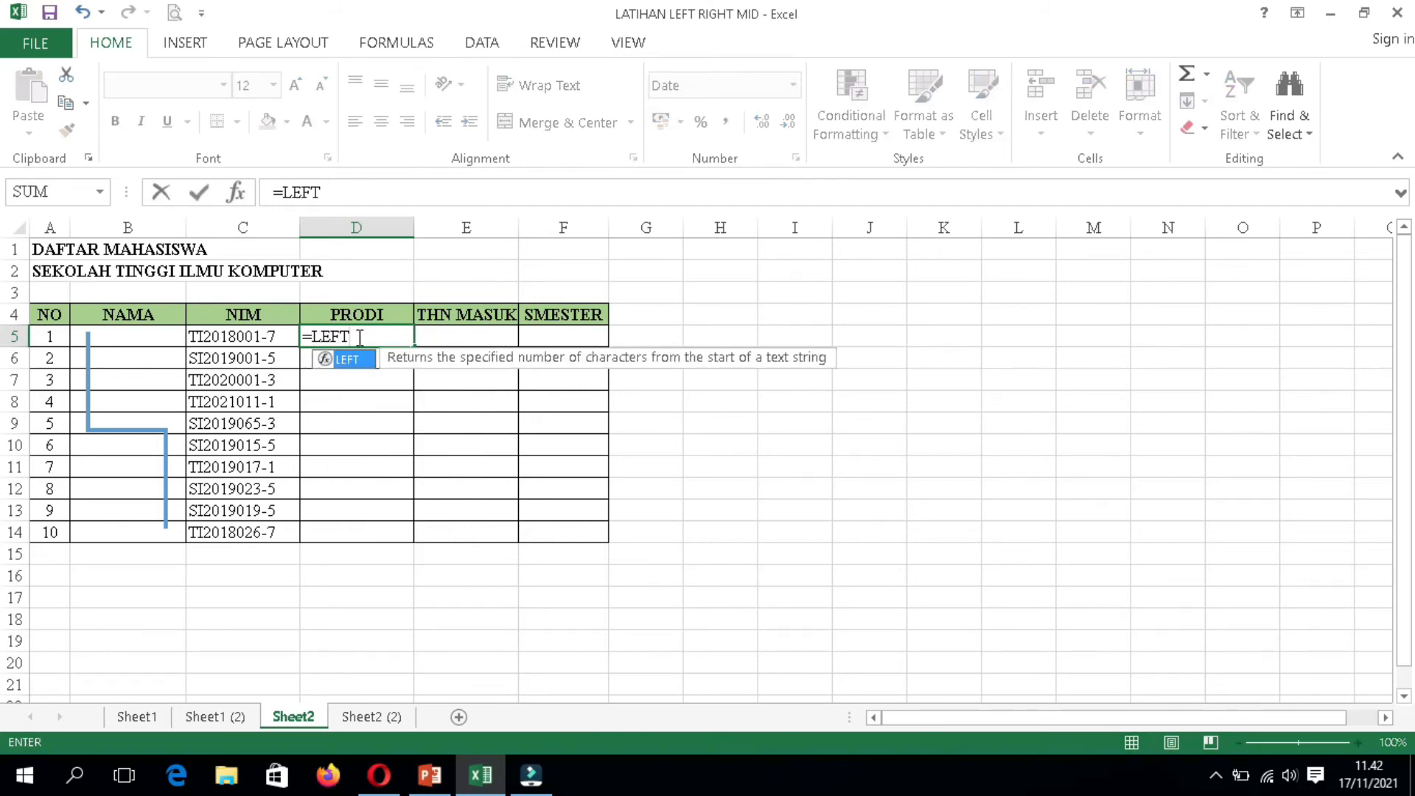
{"action": "type", "text": "("}
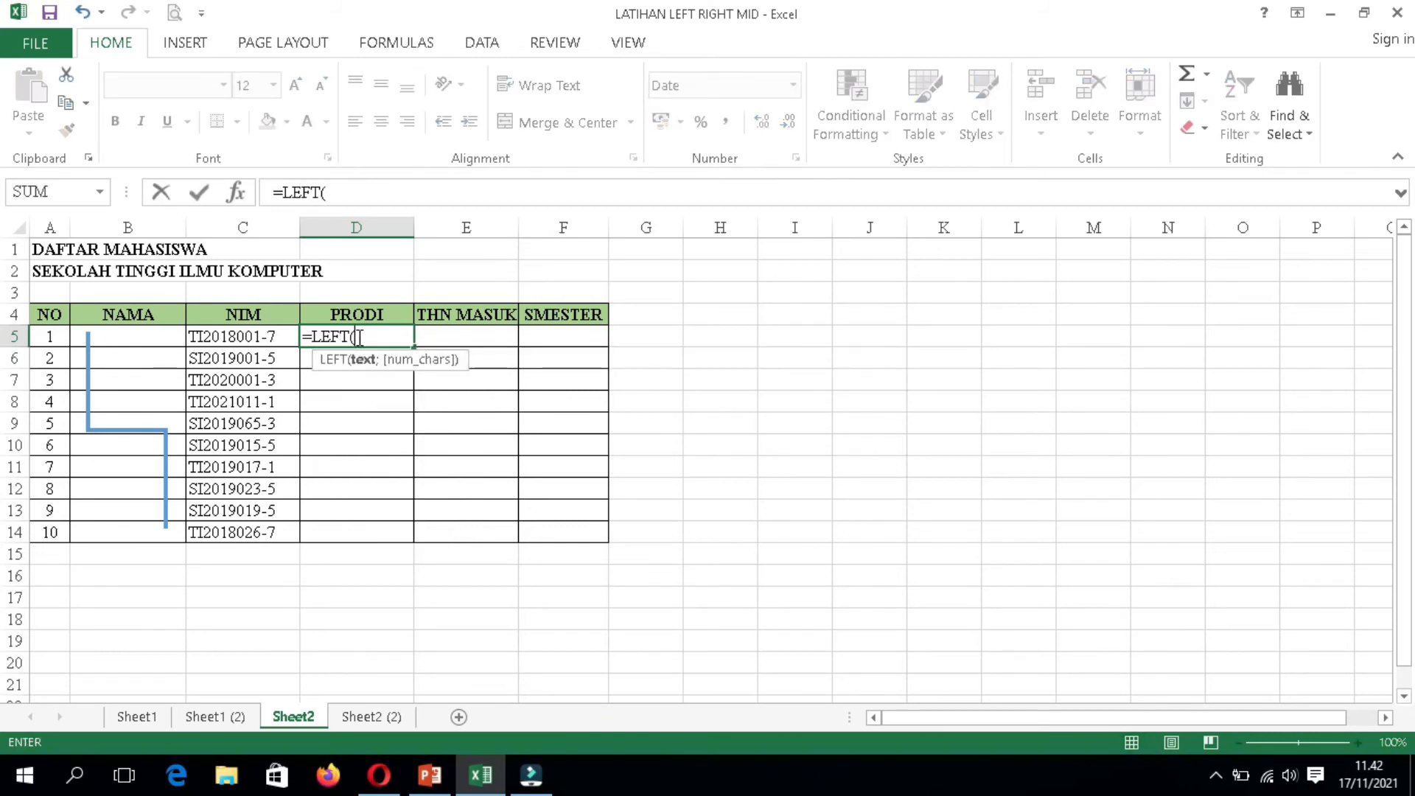
{"action": "left_click", "coordinate": [256, 336]}
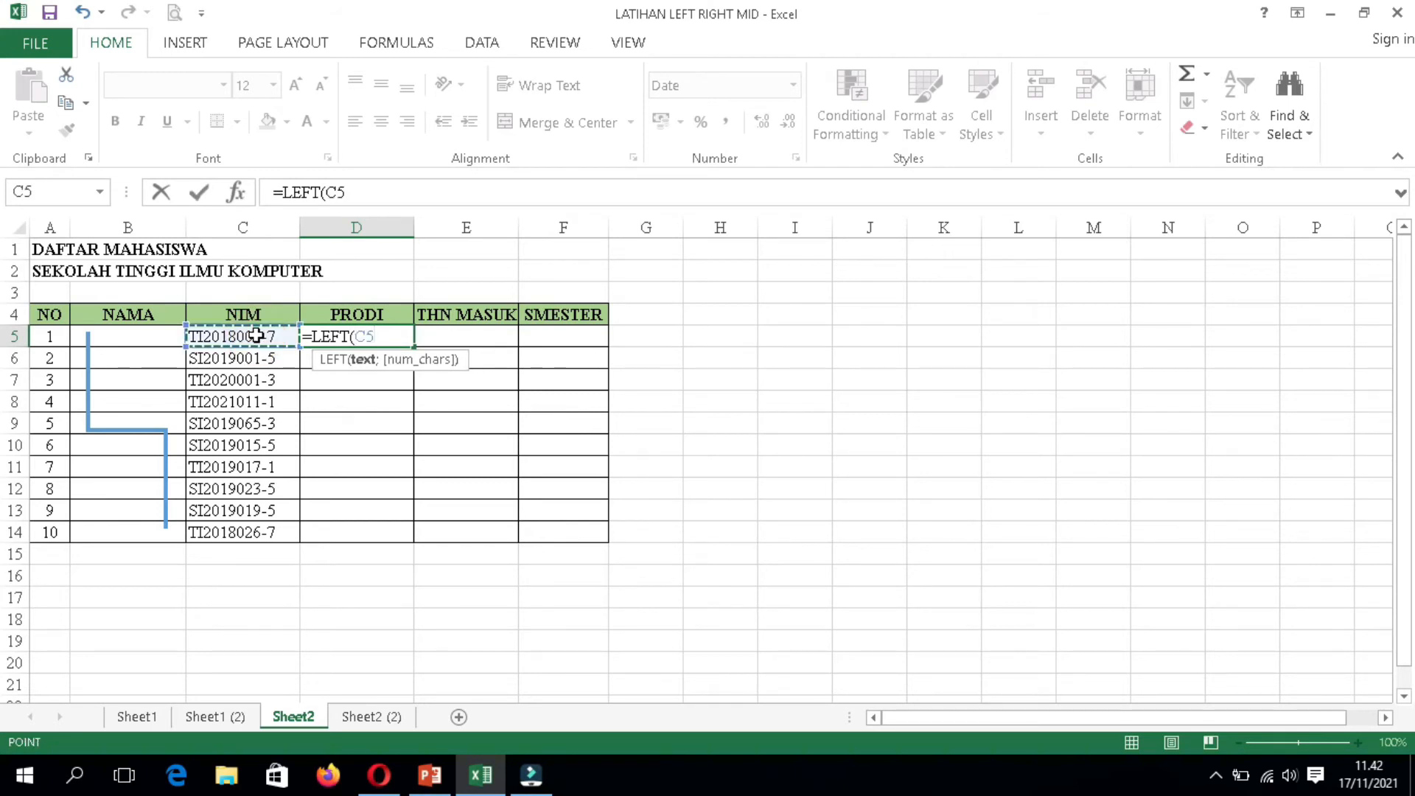
{"action": "type", "text": ";"}
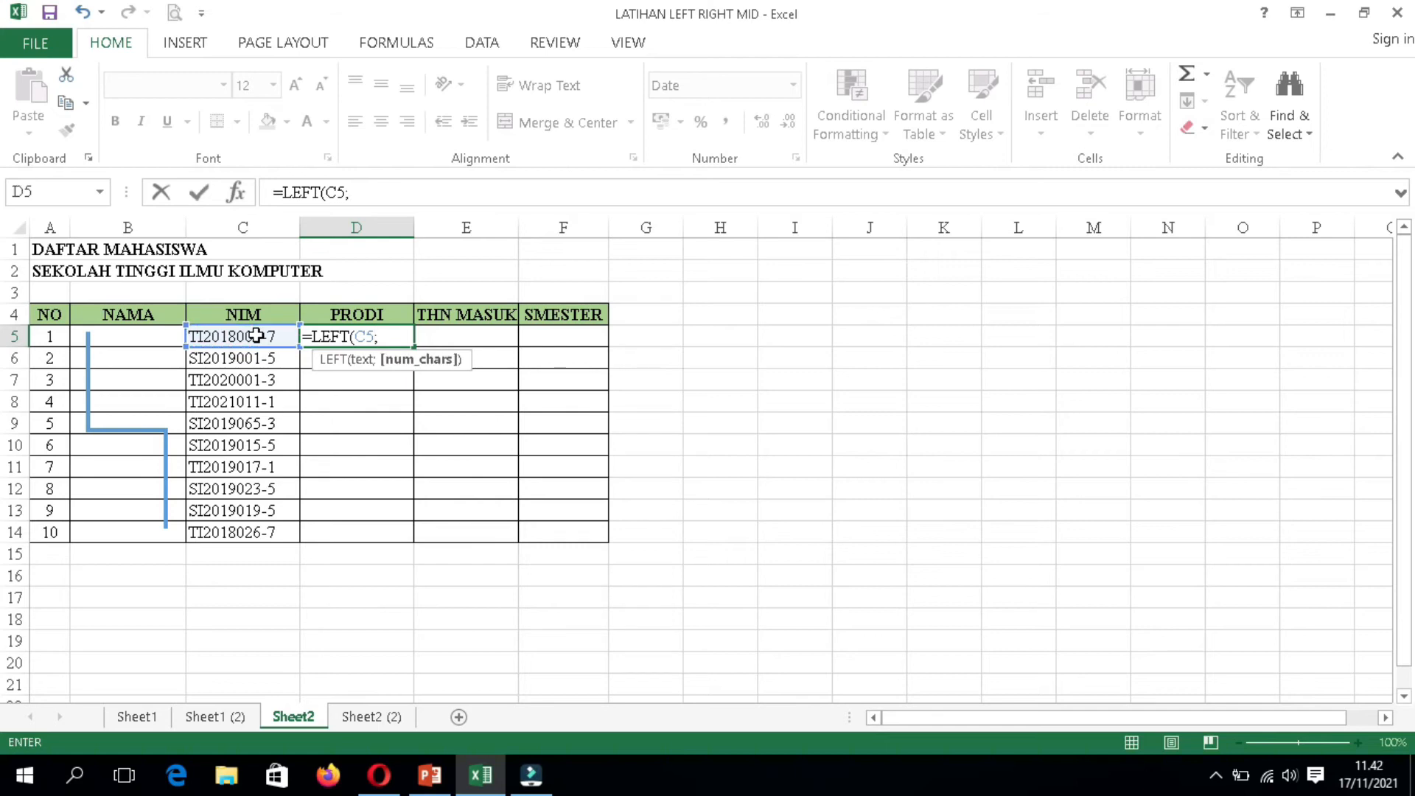
{"action": "type", "text": "2)"}
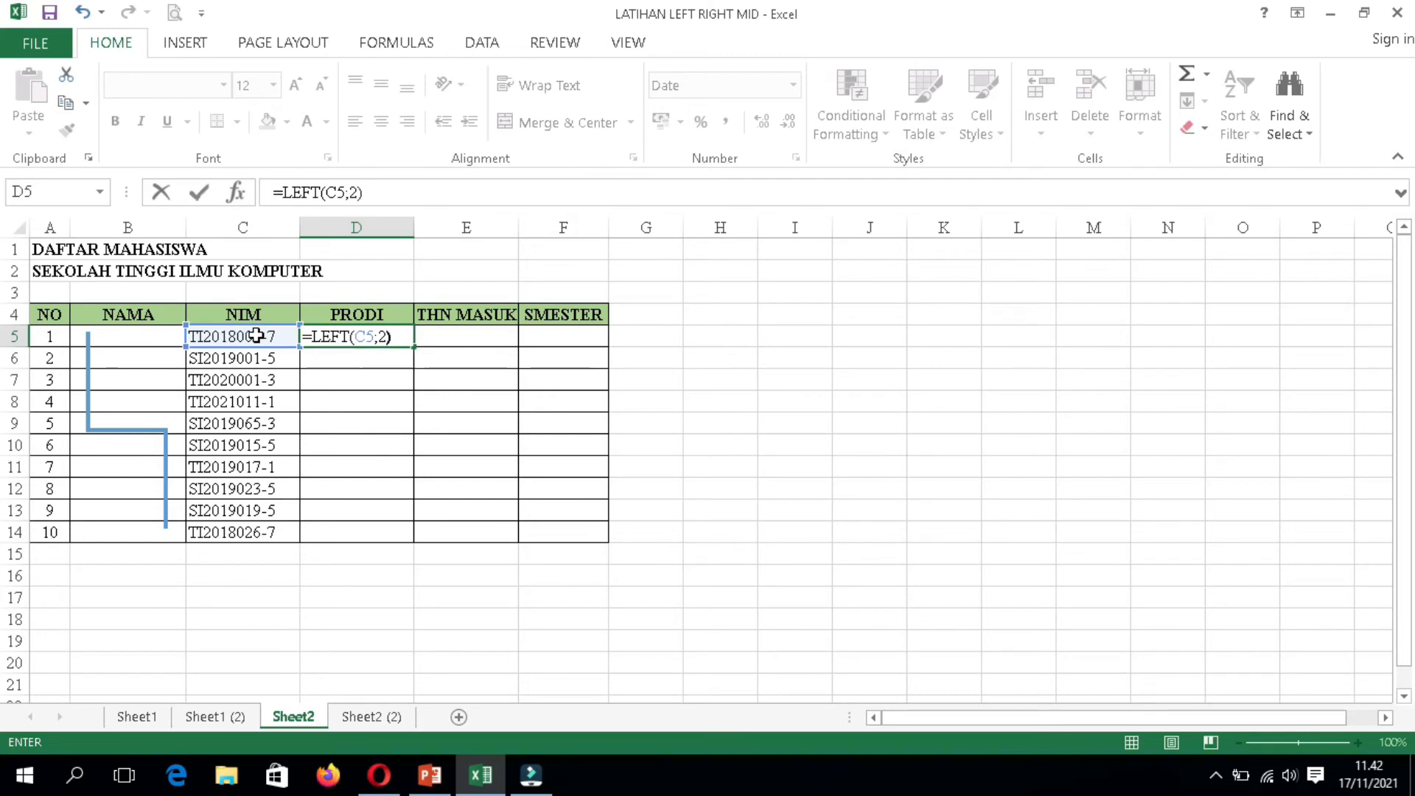
{"action": "key", "text": "Return"}
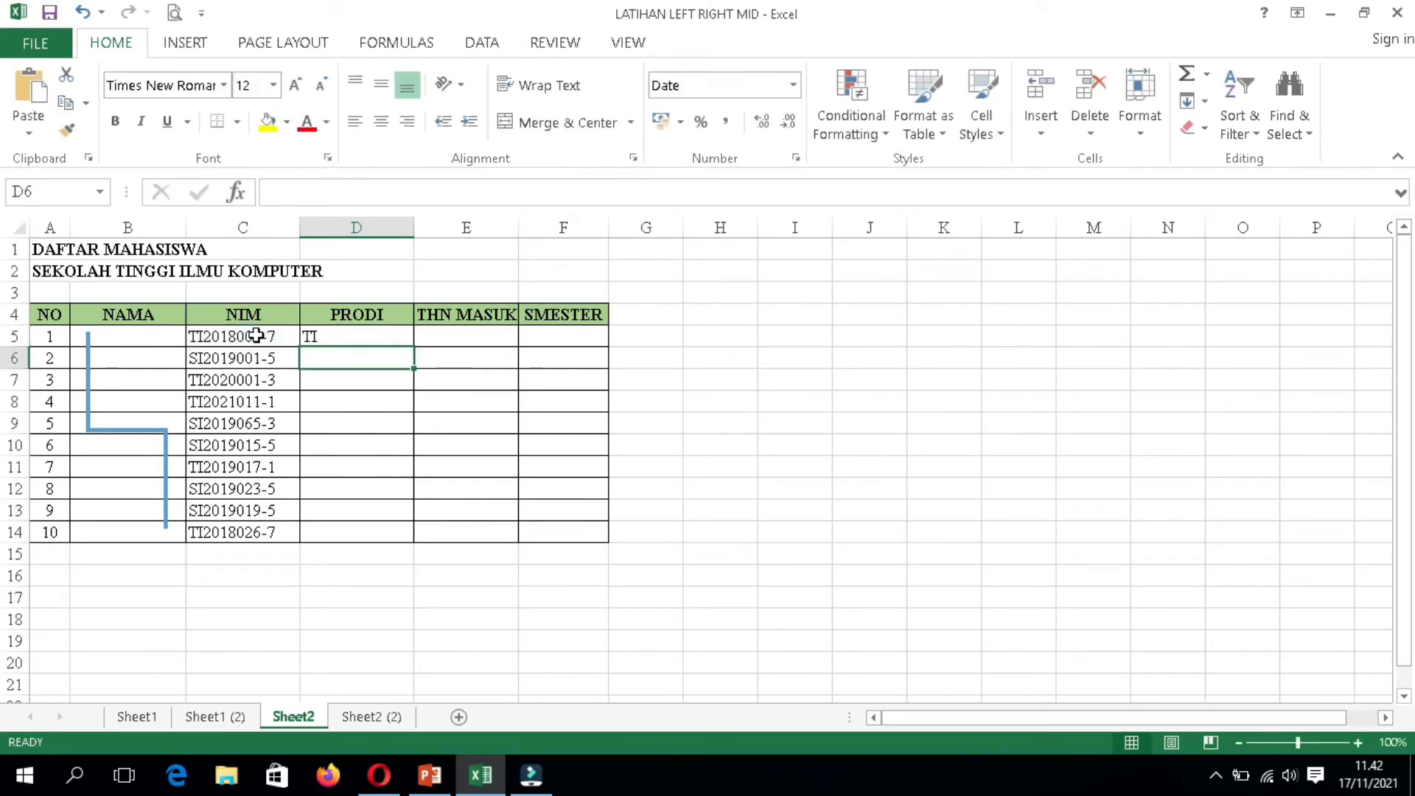
- Fill the LEFT formula from D5 down to D14 for all ten students
{"action": "left_click", "coordinate": [334, 339]}
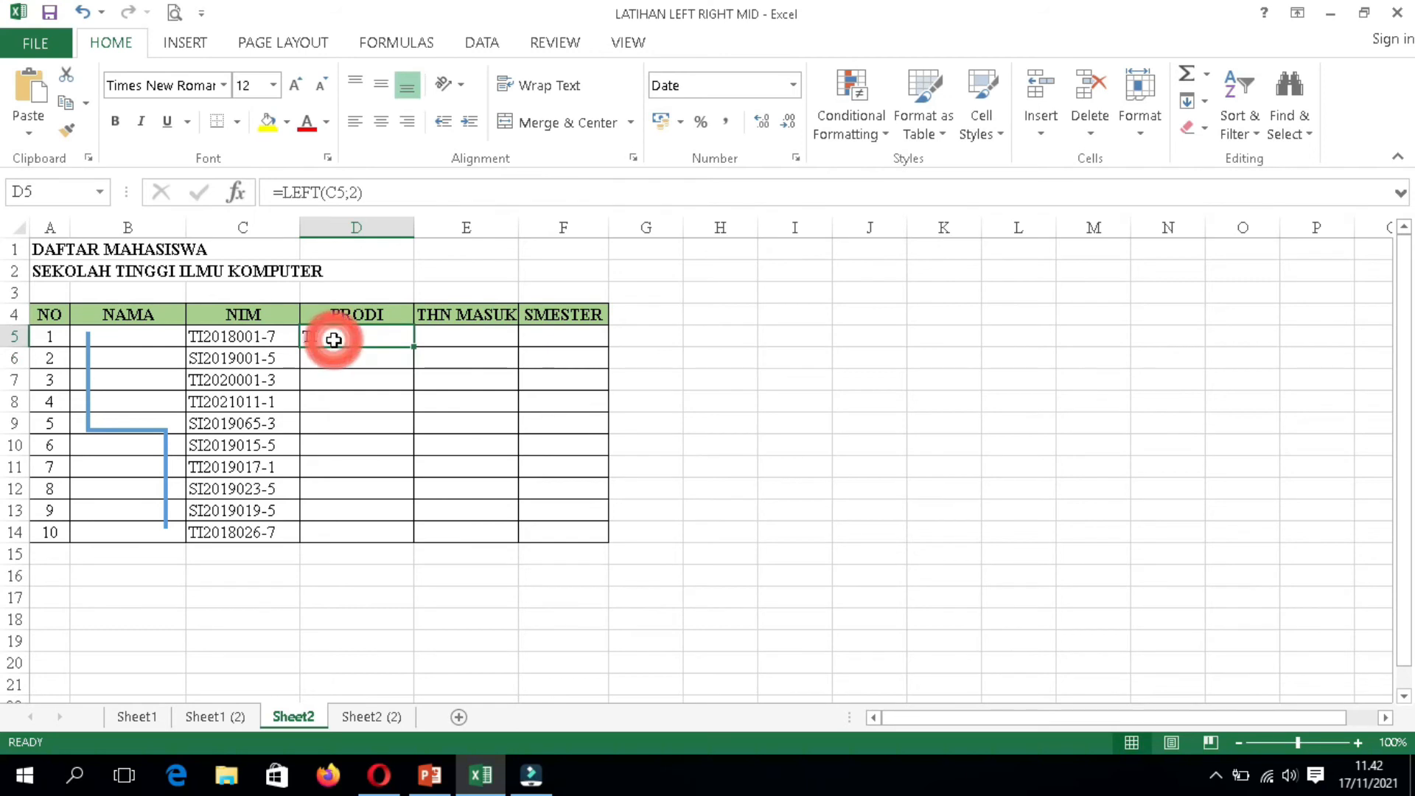
{"action": "left_click_drag", "start_coordinate": [413, 346], "coordinate": [405, 534]}
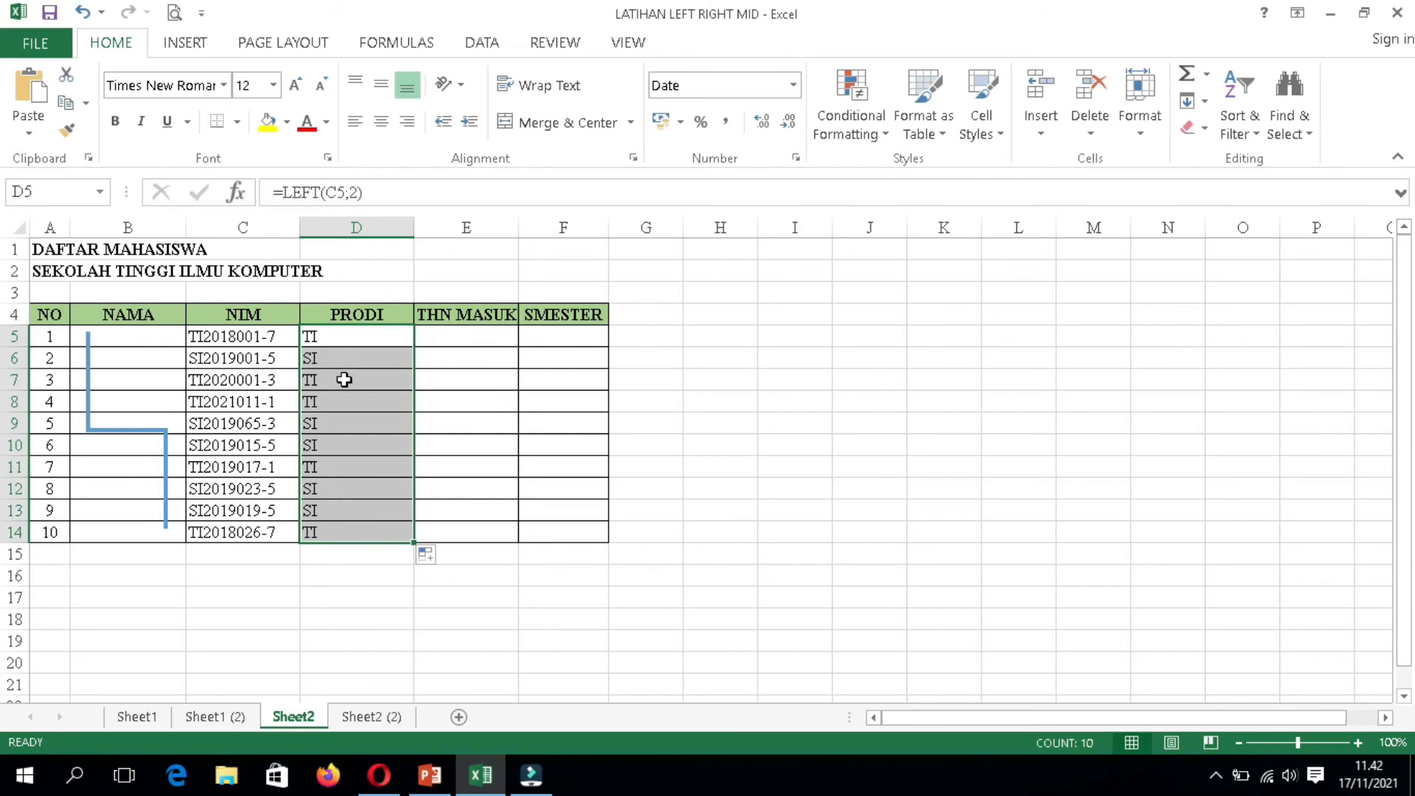
{"action": "left_click", "coordinate": [363, 341]}
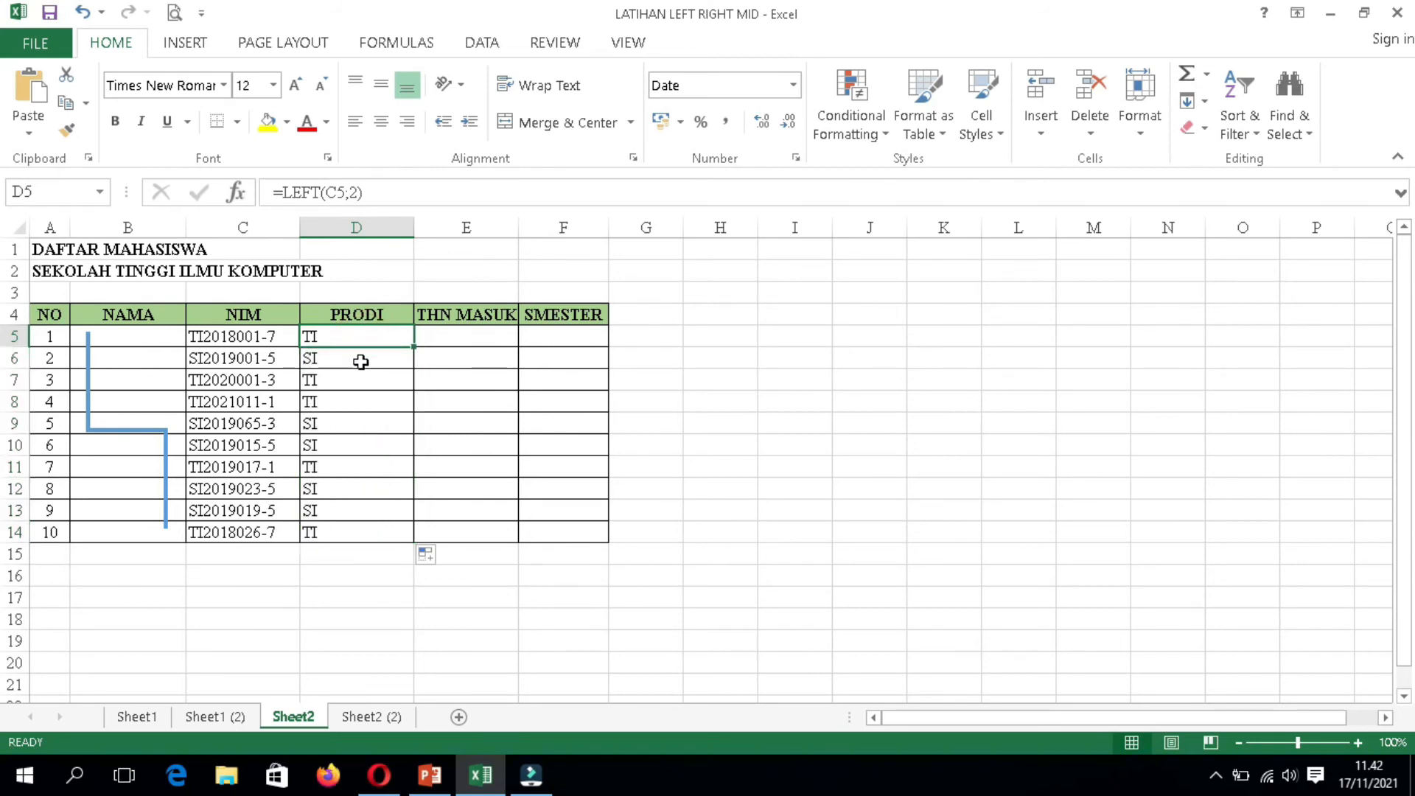
{"action": "left_click", "coordinate": [503, 333]}
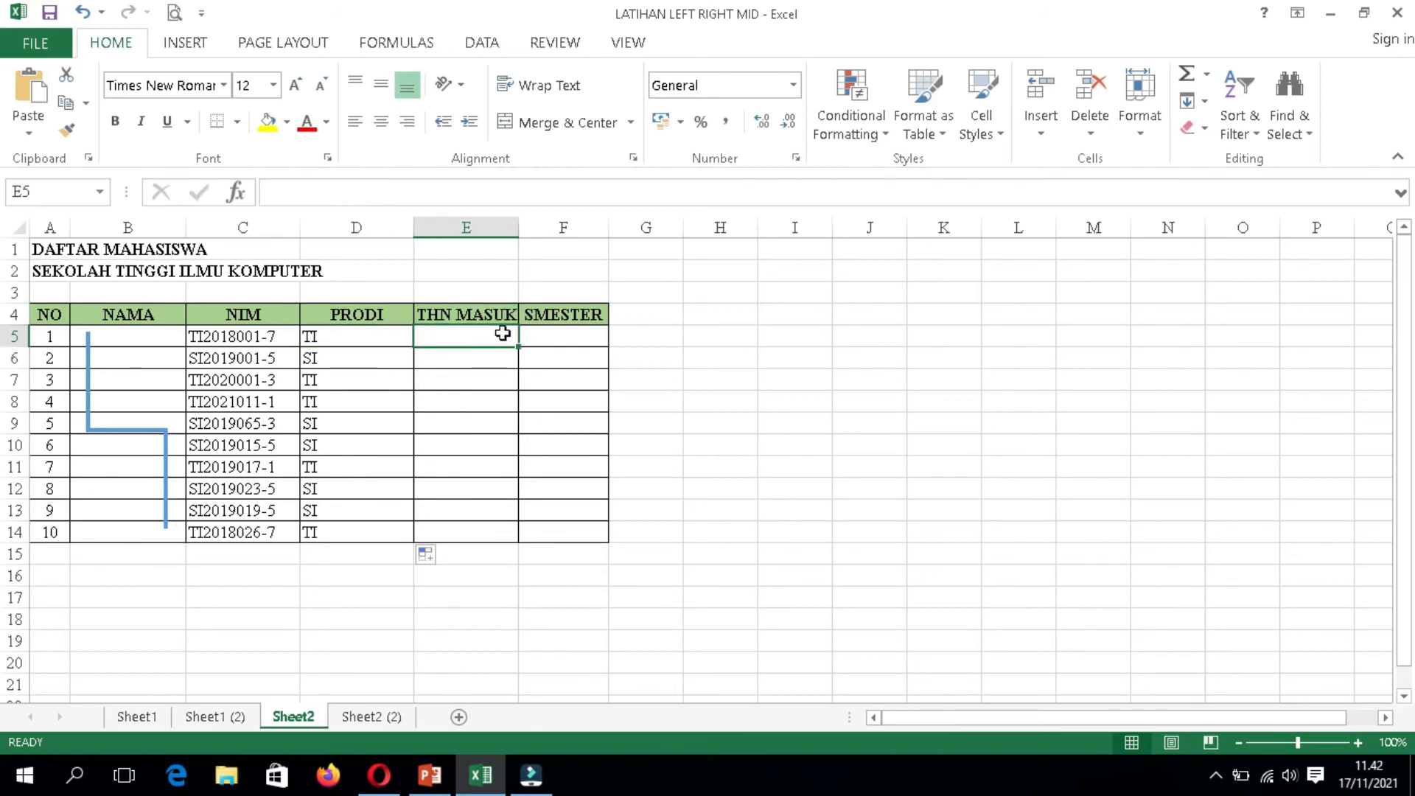
{"action": "left_click", "coordinate": [243, 338]}
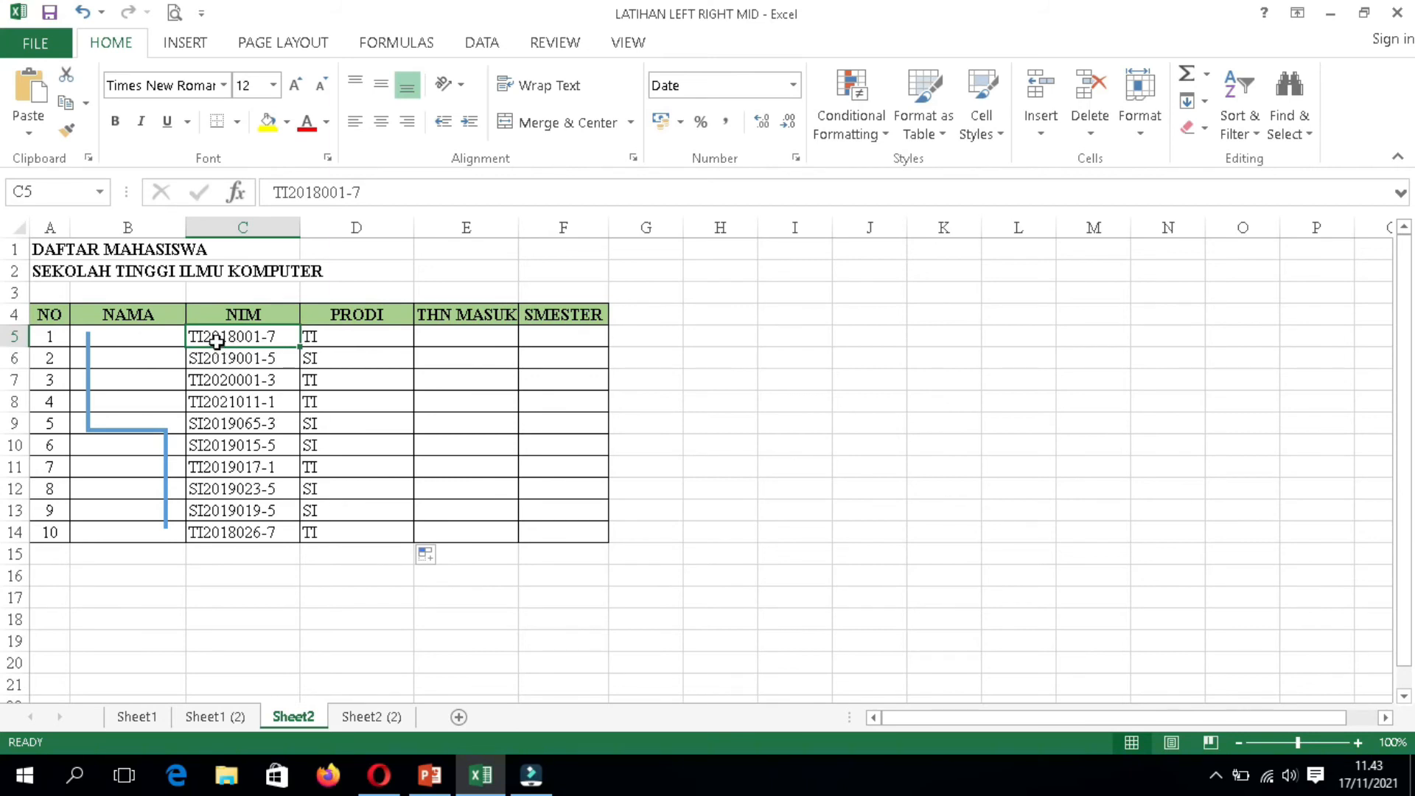
{"action": "left_click", "coordinate": [215, 339]}
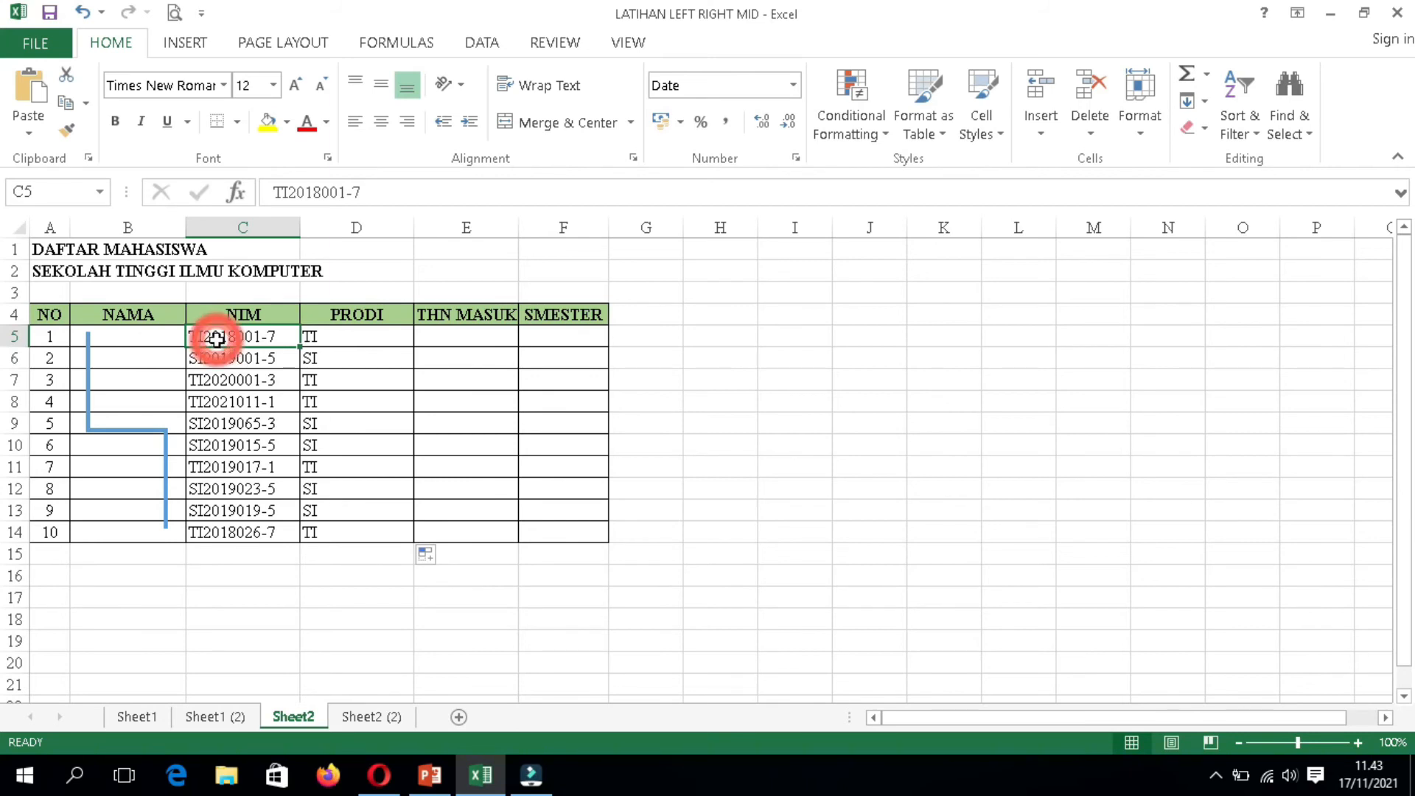
{"action": "left_click", "coordinate": [219, 357]}
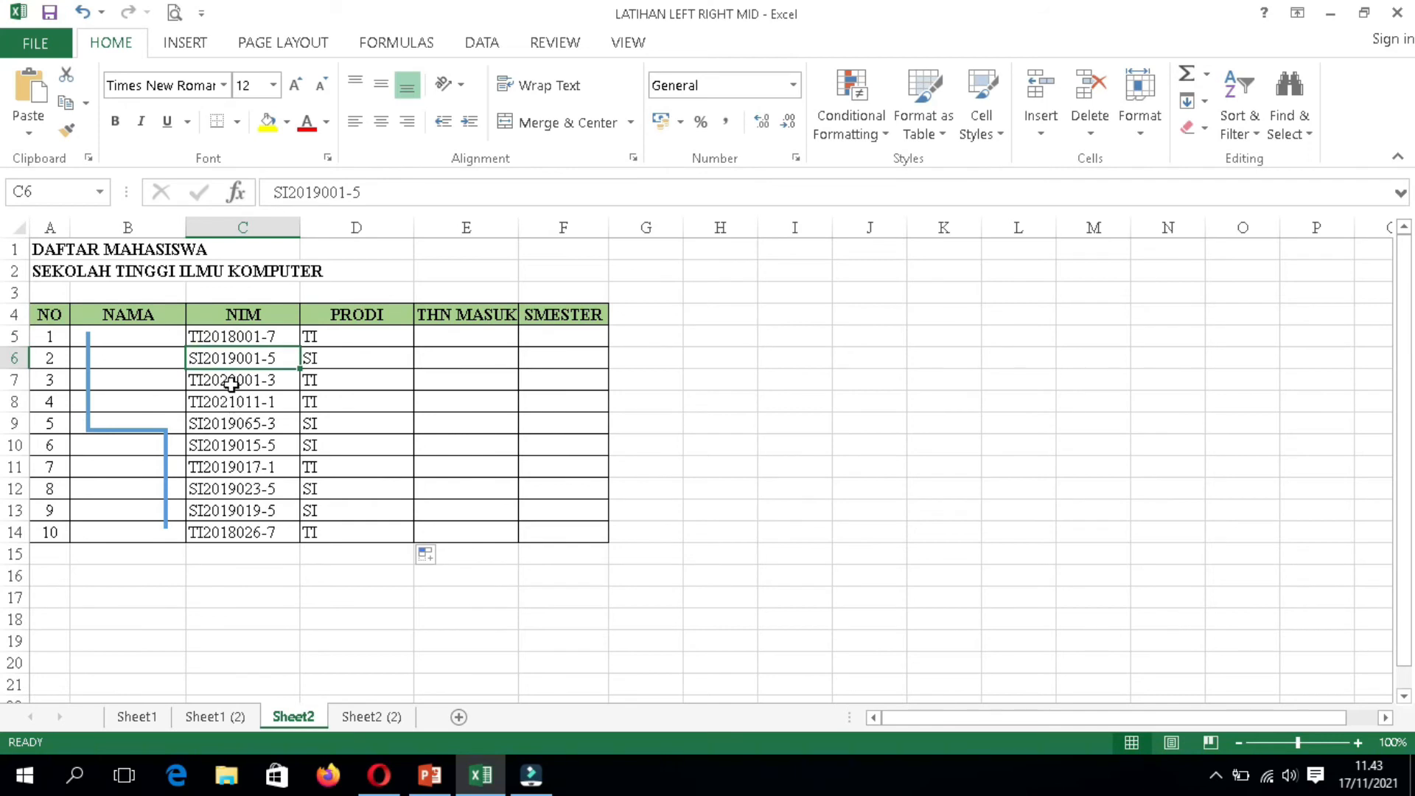
{"action": "left_click", "coordinate": [231, 383]}
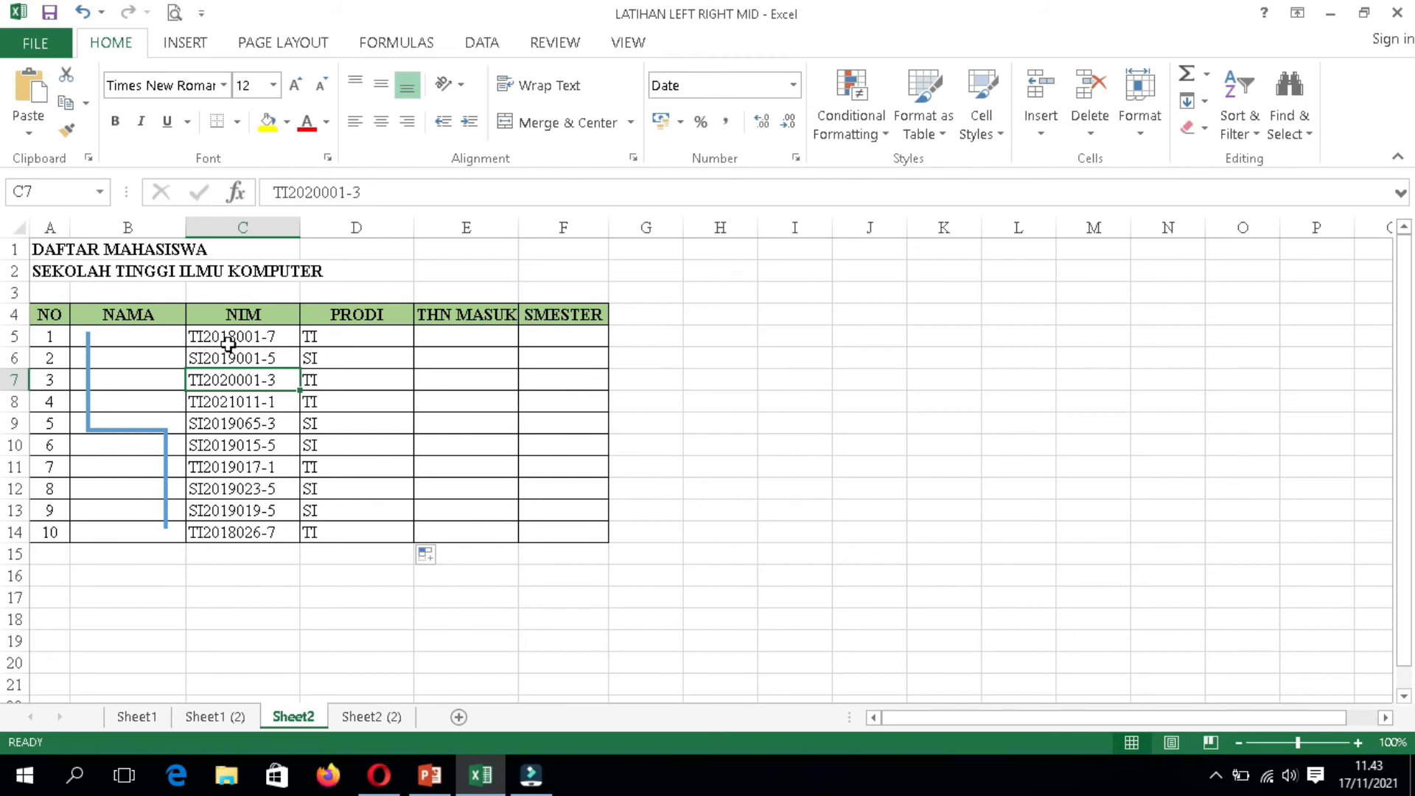
- Enter =MID(C5;3;4) in THN MASUK cell E5 to extract four characters of the NIM starting from the third one
{"action": "left_click", "coordinate": [476, 339]}
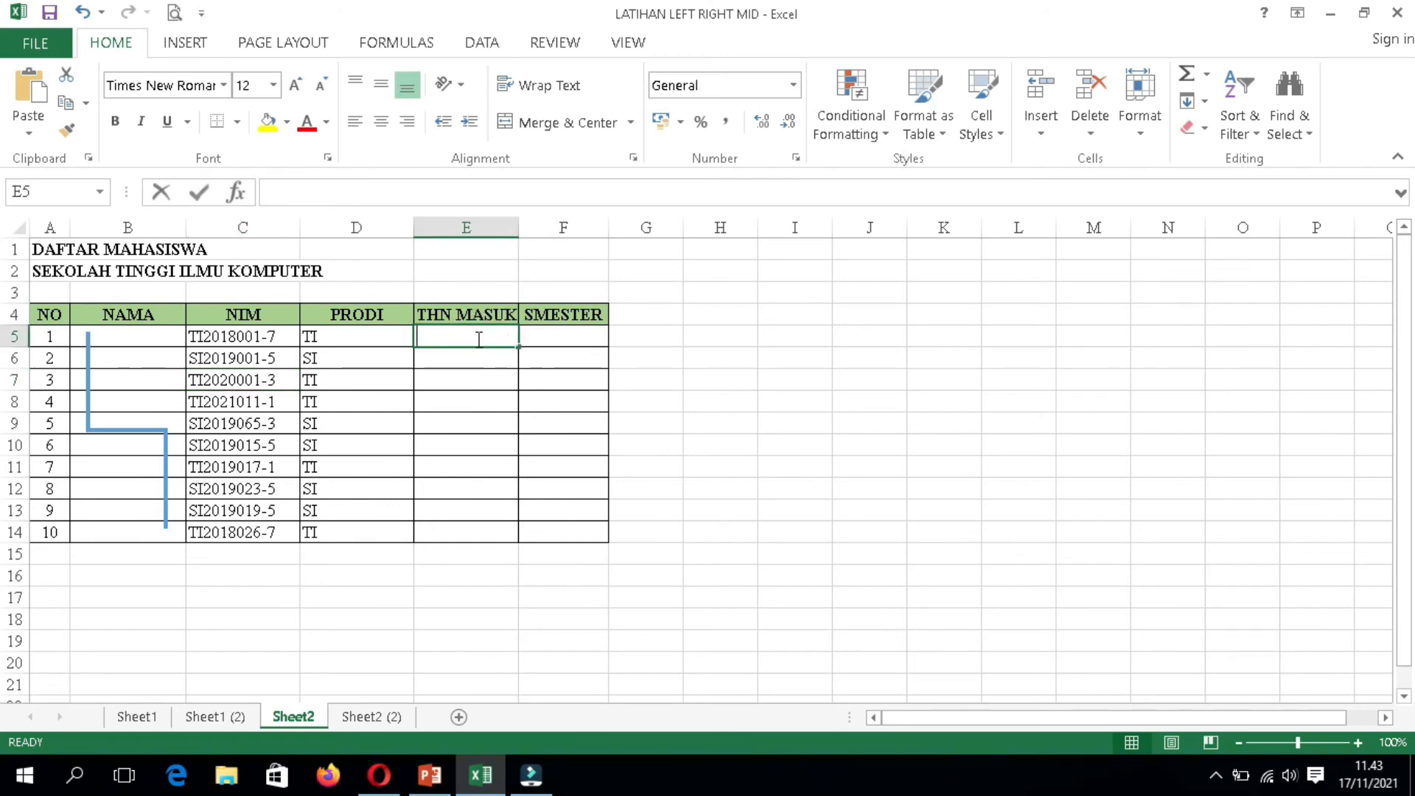
{"action": "type", "text": "=MID"}
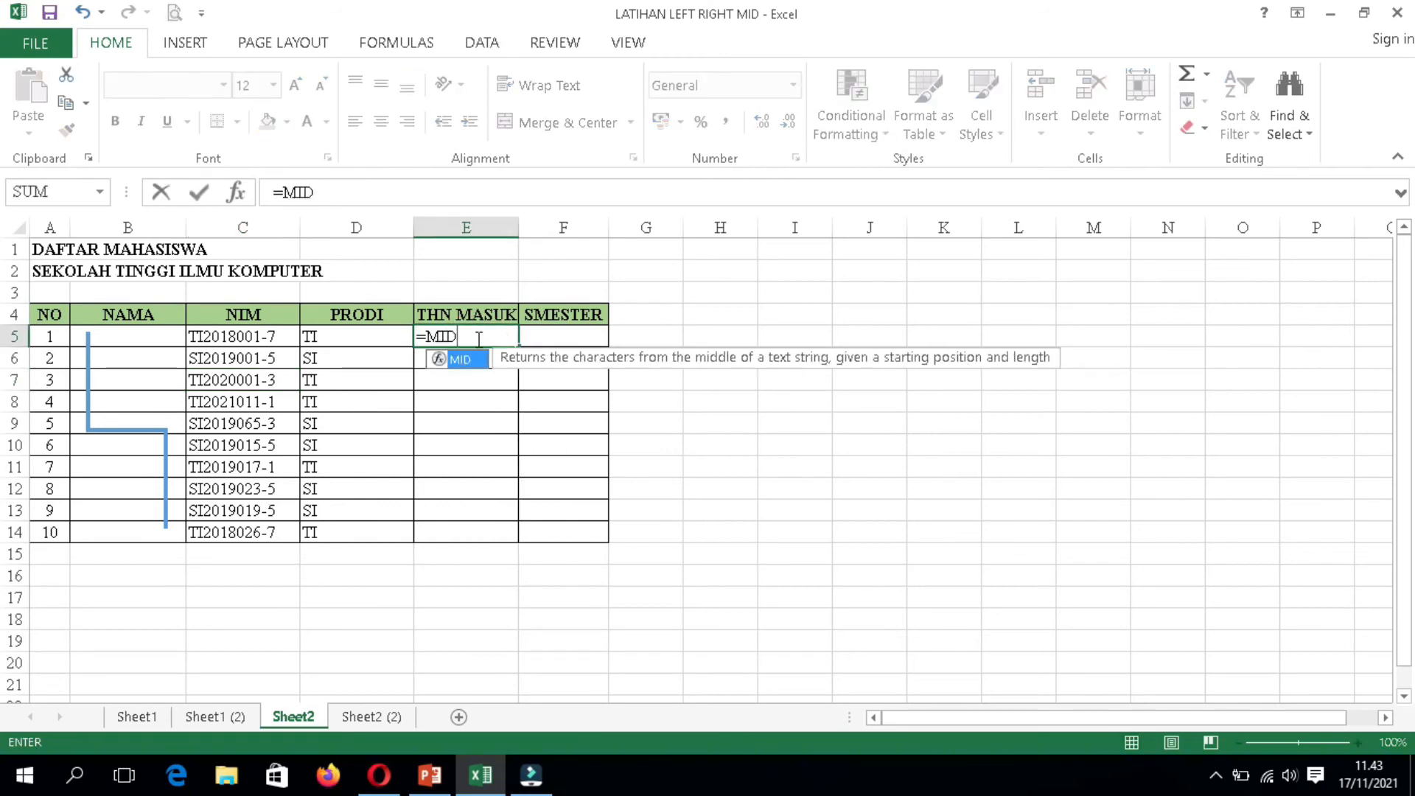
{"action": "type", "text": "("}
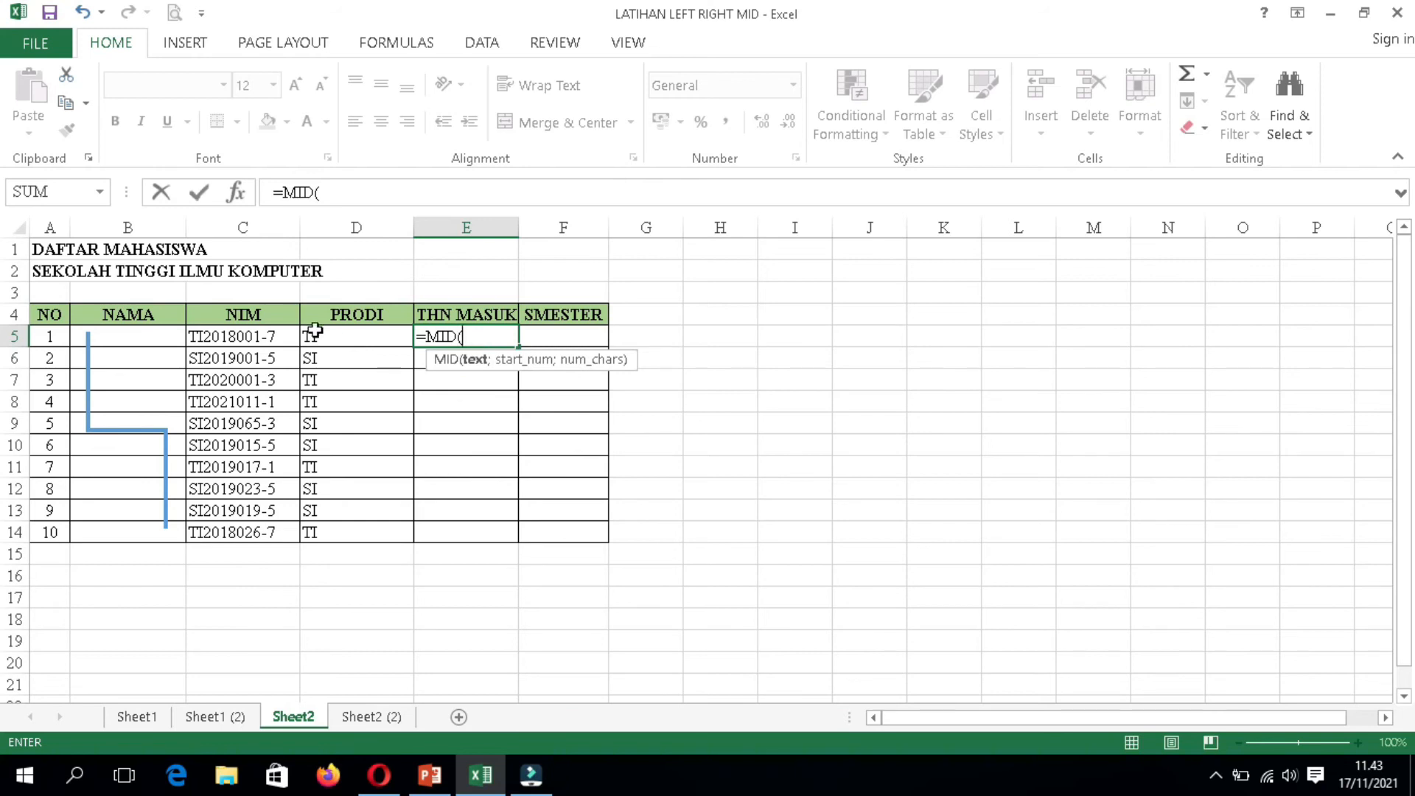
{"action": "left_click", "coordinate": [276, 337]}
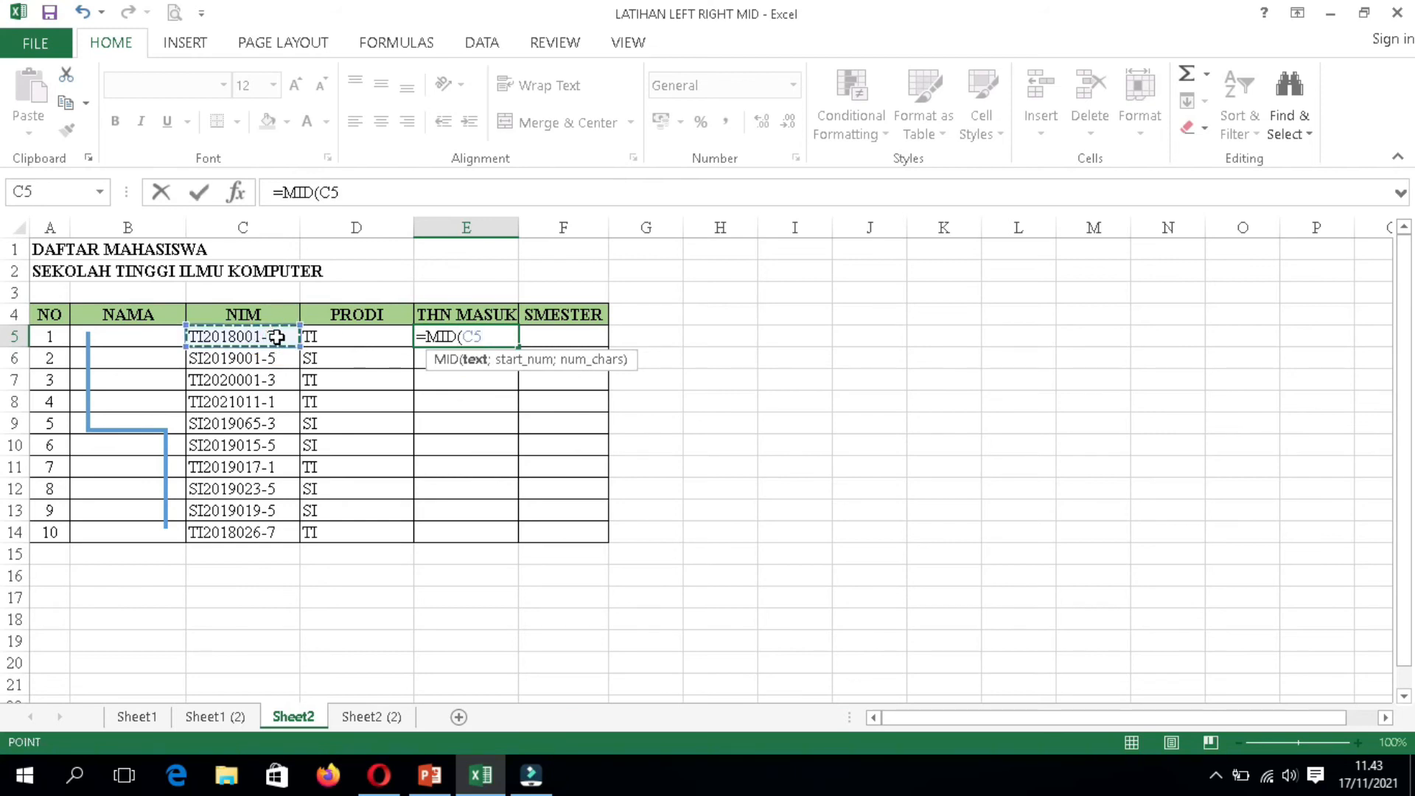
{"action": "type", "text": ";"}
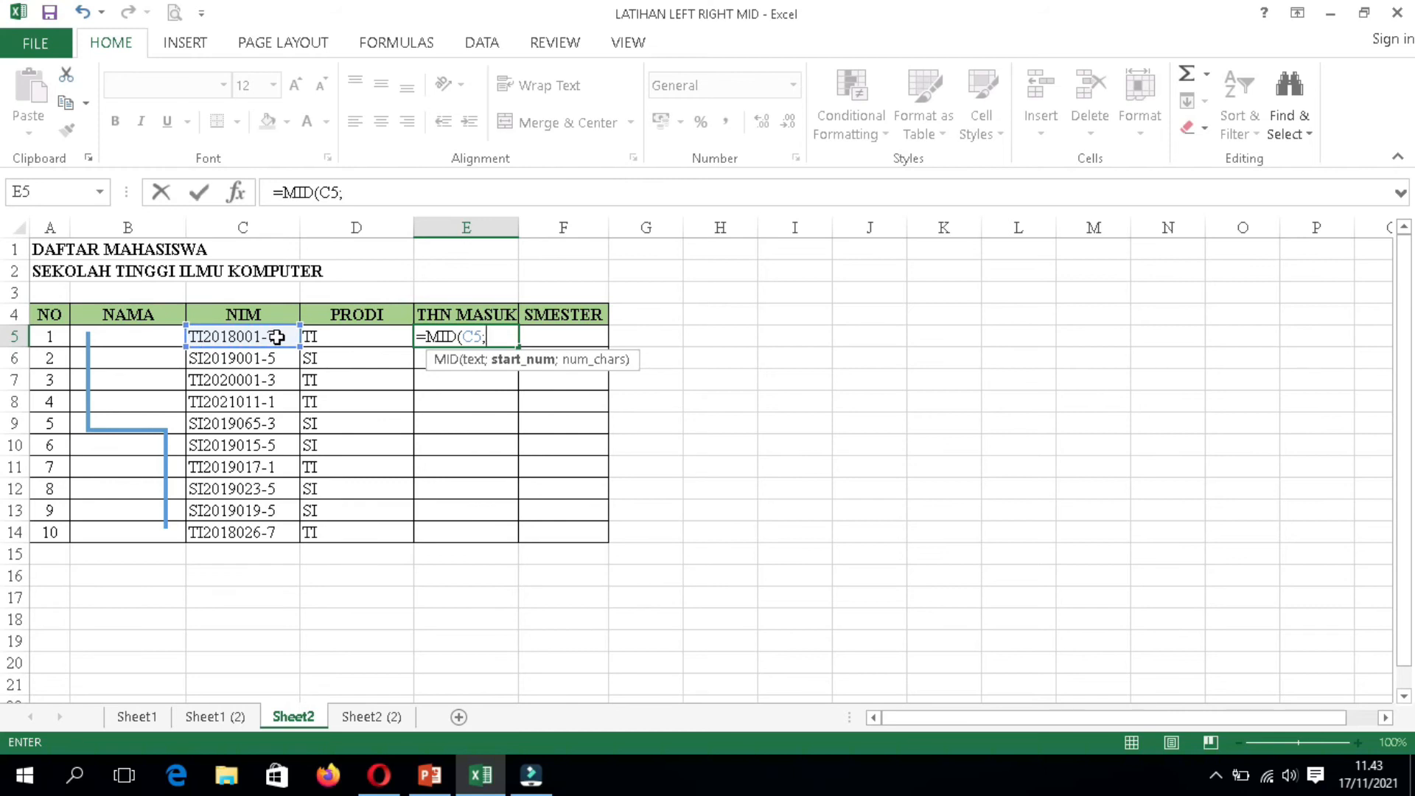
{"action": "type", "text": "3;"}
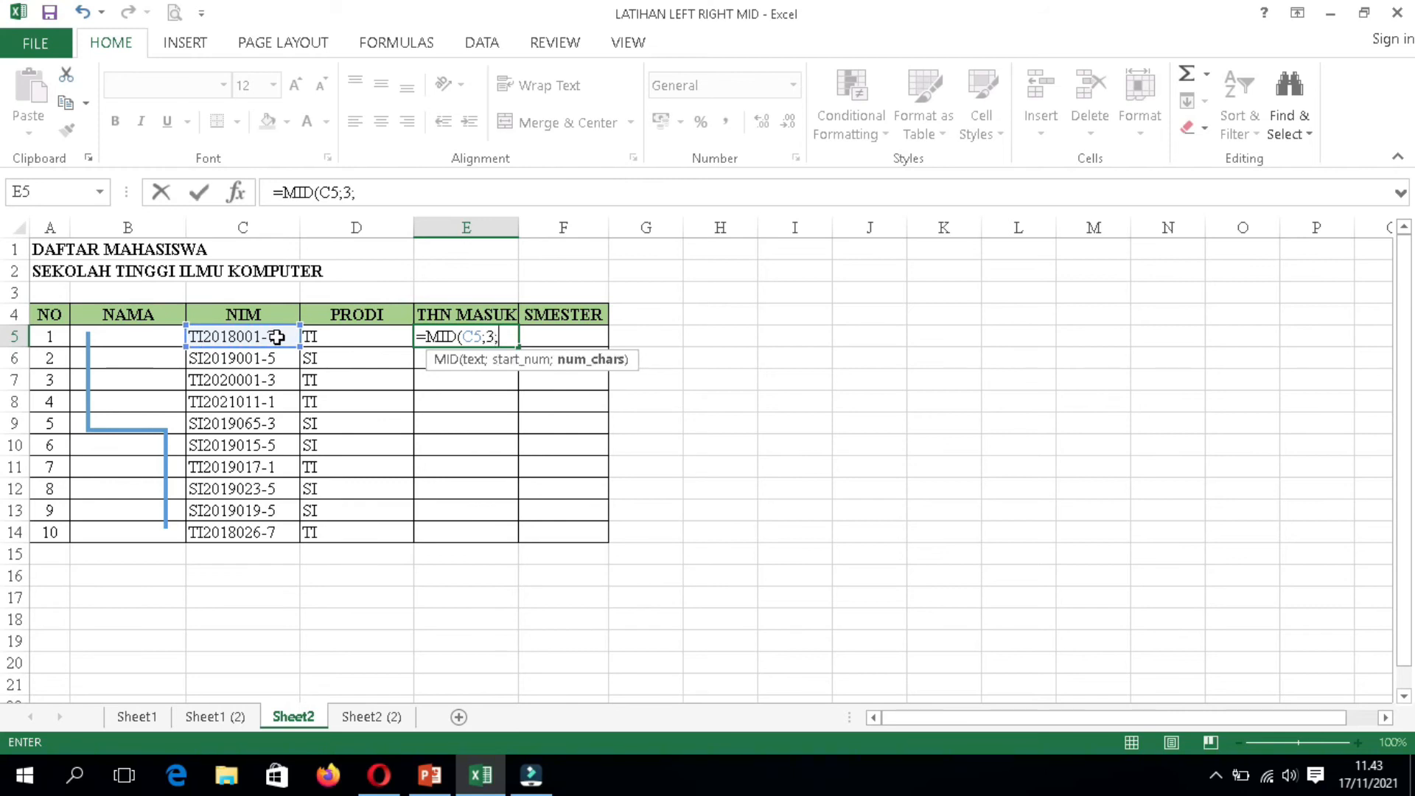
{"action": "type", "text": "4"}
{"action": "type", "text": ")"}
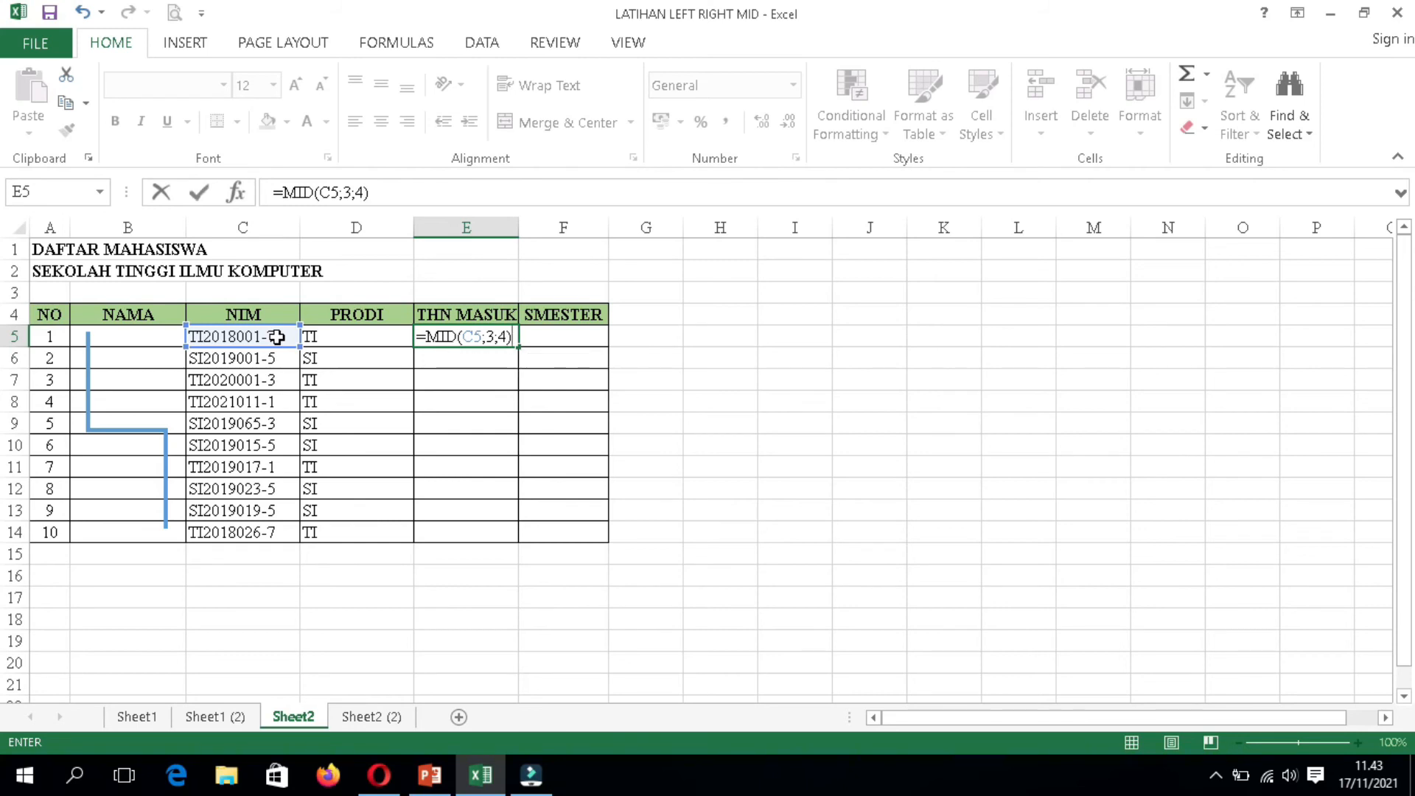
{"action": "key", "text": "Return"}
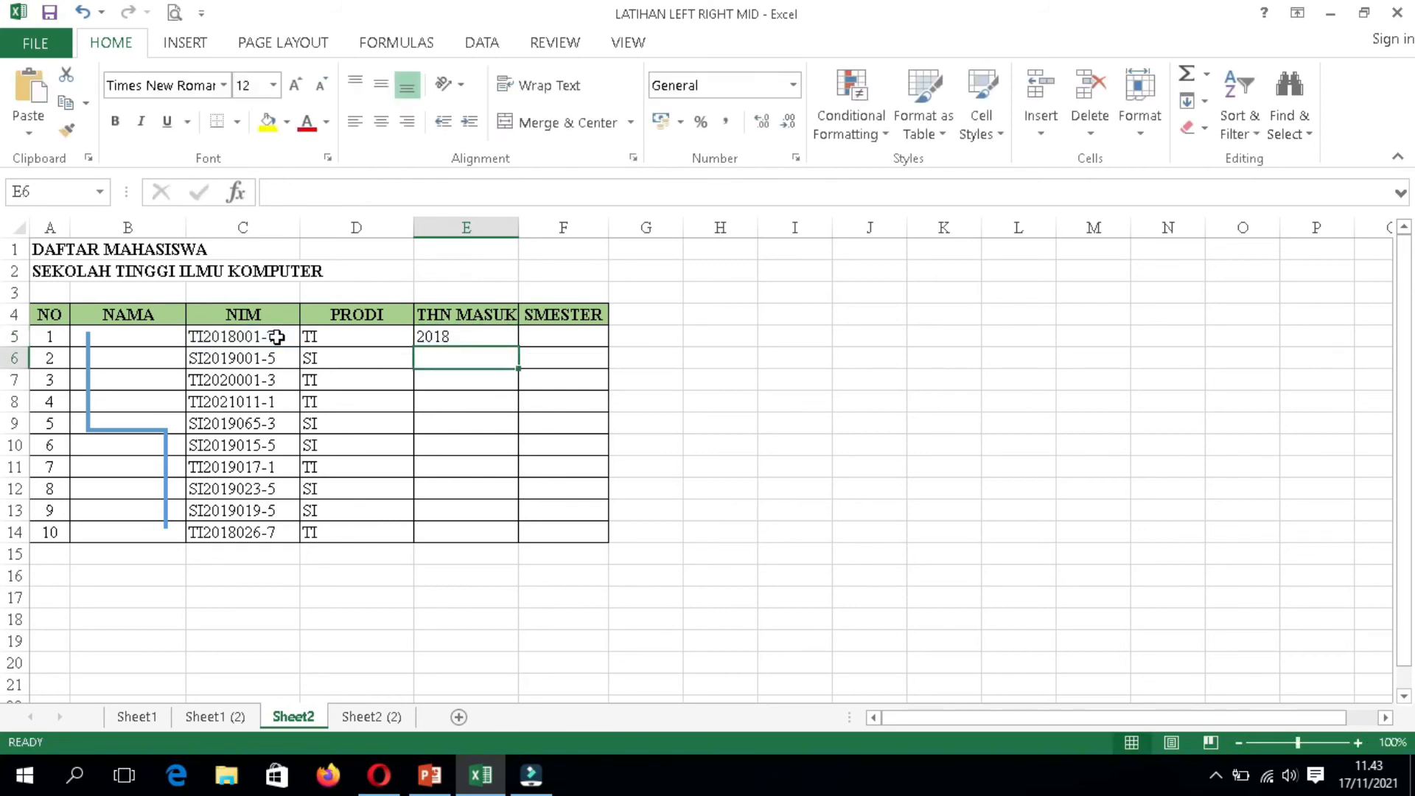
- Fill the MID formula from E5 down to E14 for all ten students
{"action": "left_click", "coordinate": [505, 336]}
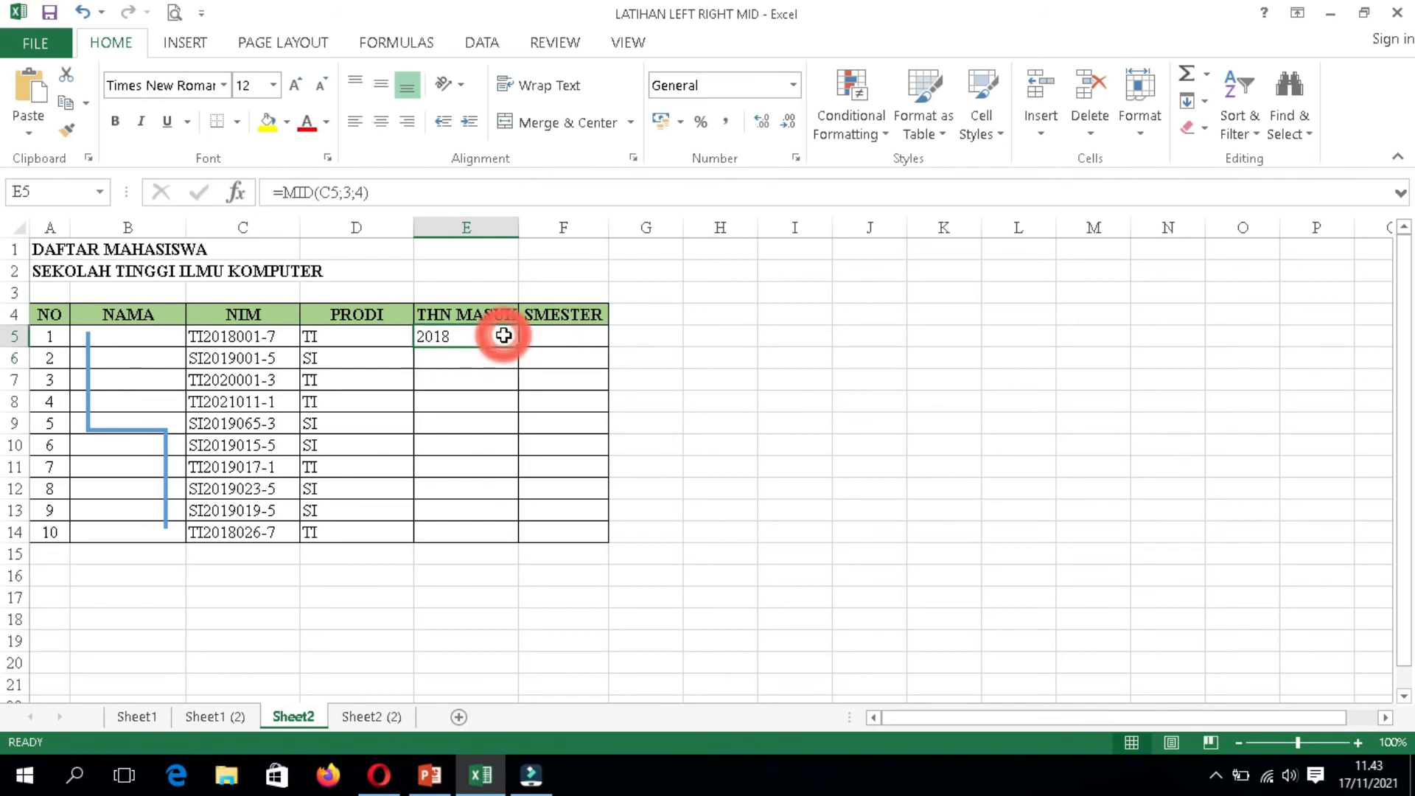
{"action": "left_click_drag", "start_coordinate": [518, 346], "coordinate": [517, 541]}
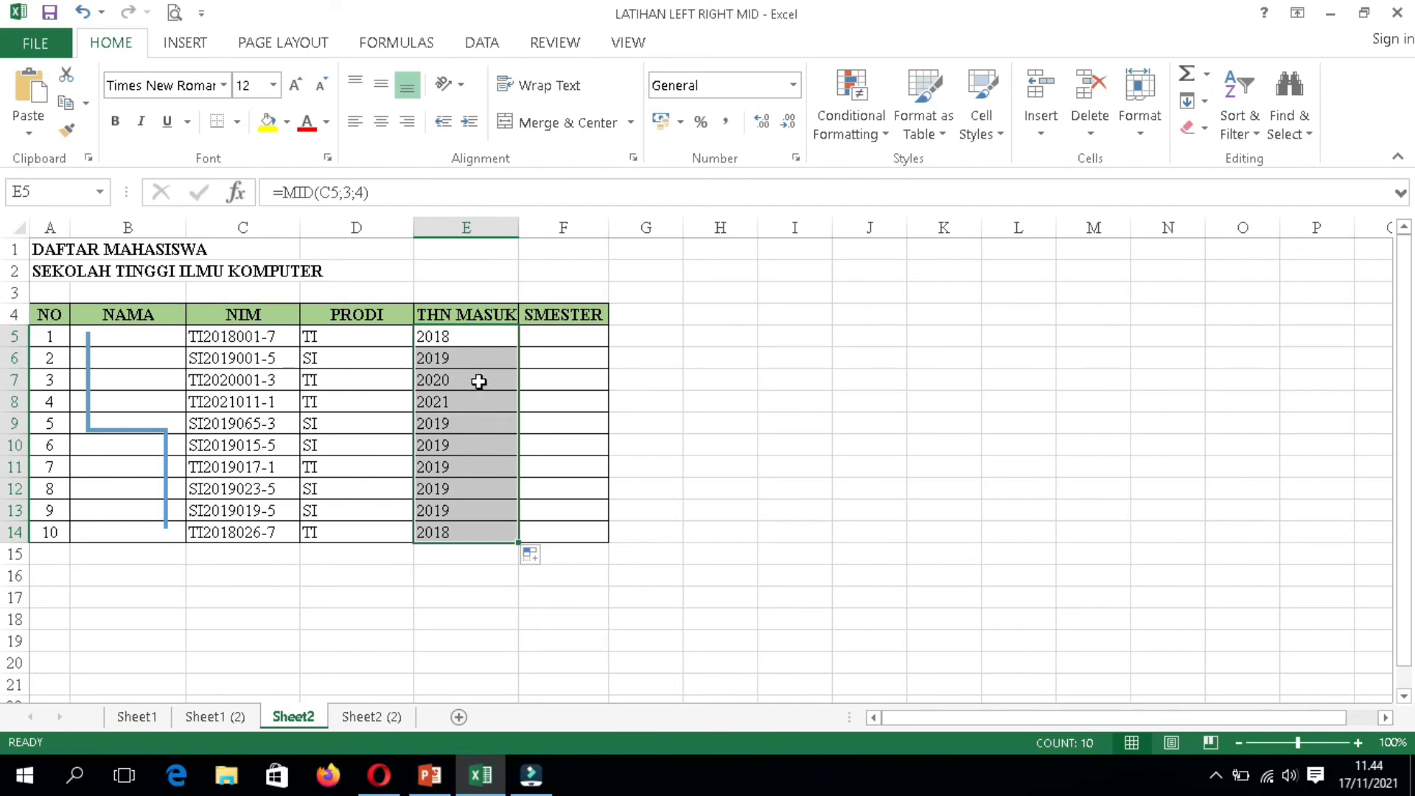
- Enter =RIGHT(C5;1) in SMESTER cell F5 to extract the last character of the NIM
{"action": "left_click", "coordinate": [574, 335]}
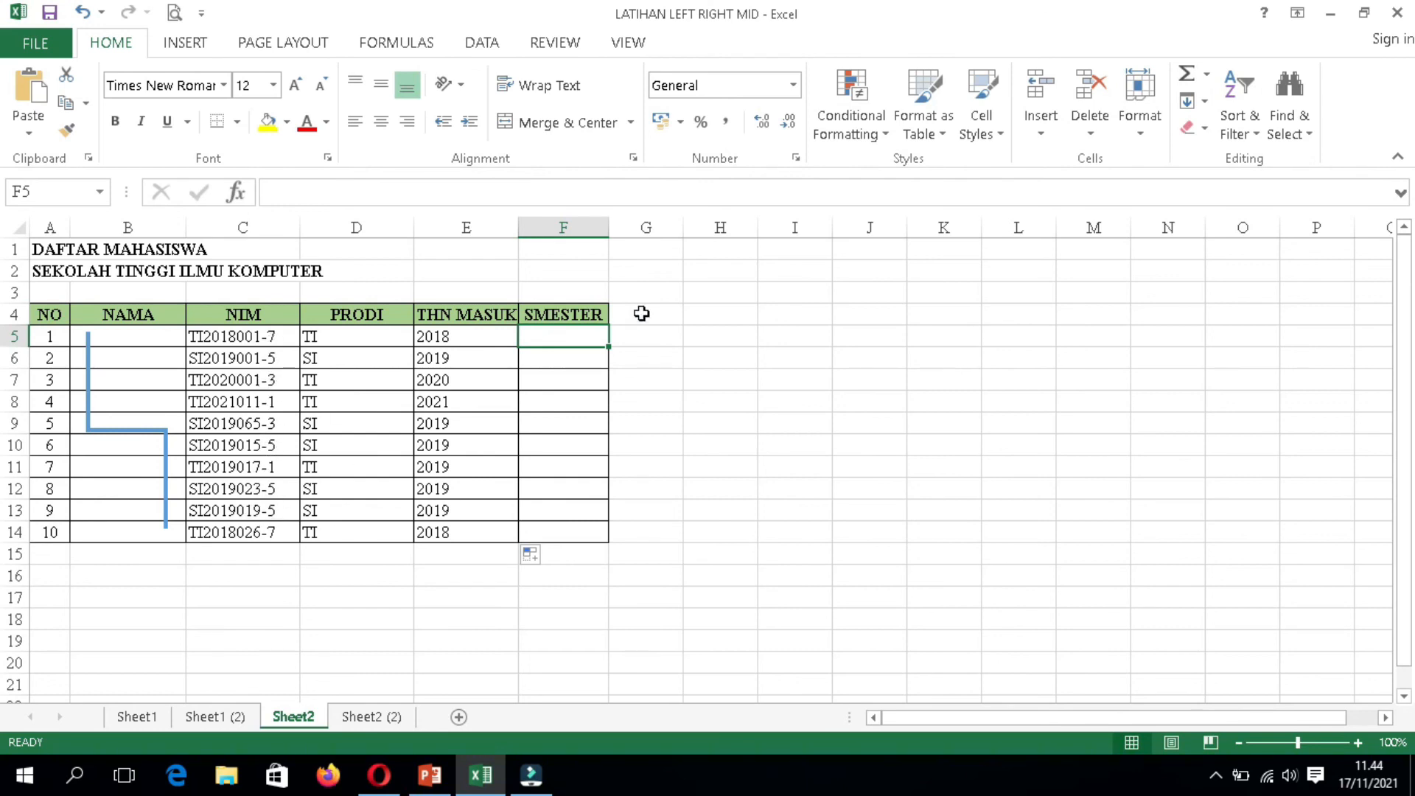
{"action": "left_click", "coordinate": [579, 339]}
{"action": "type", "text": "=RI"}
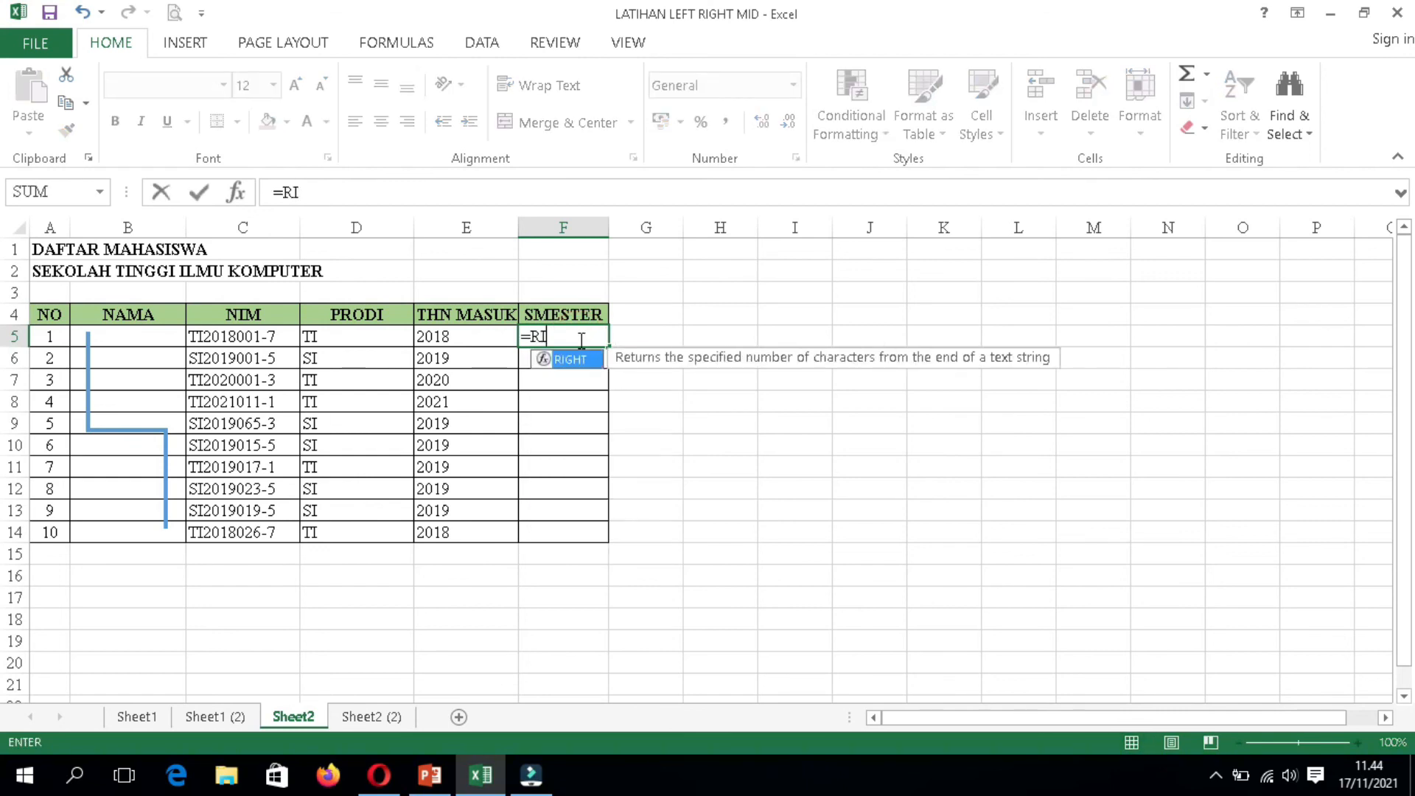
{"action": "type", "text": "GHT("}
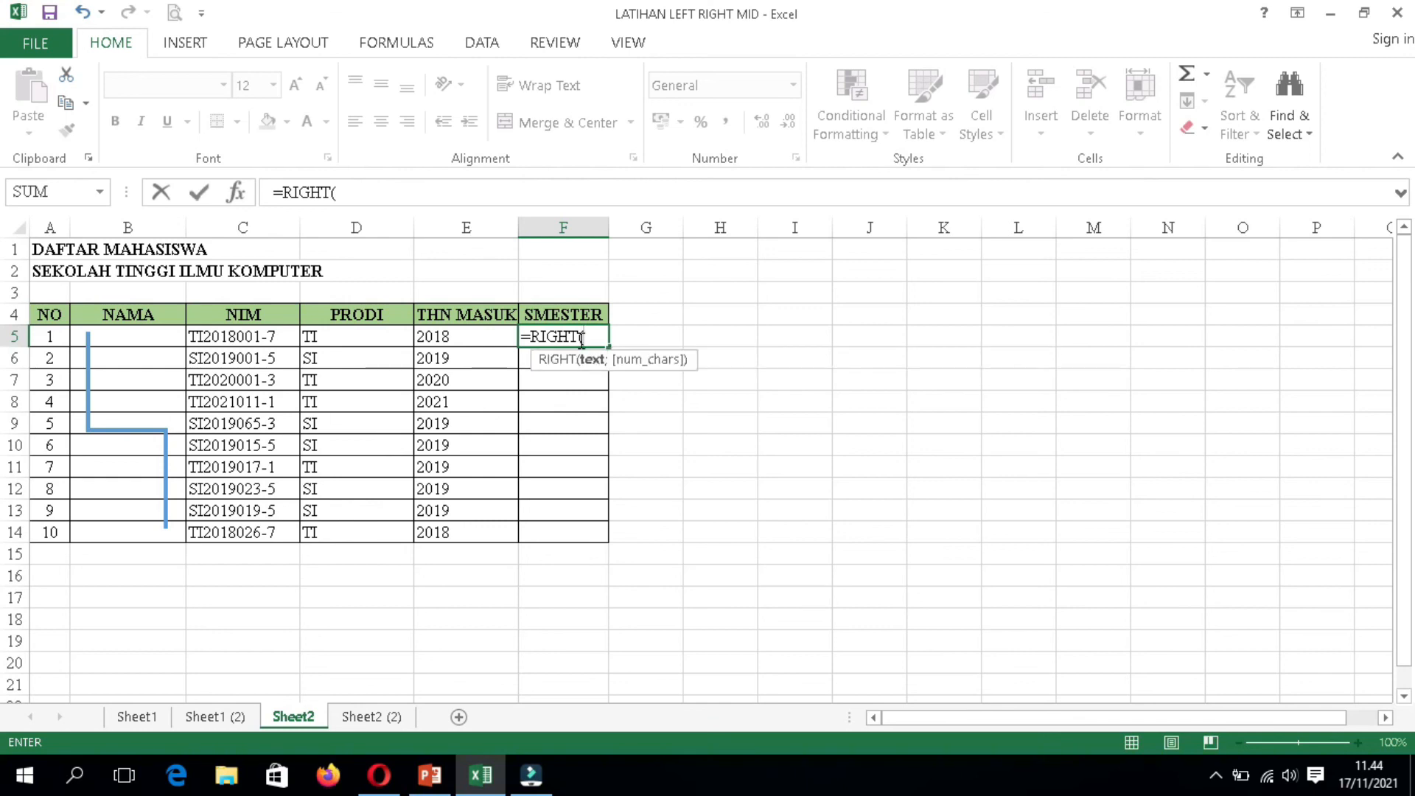
{"action": "left_click", "coordinate": [249, 336]}
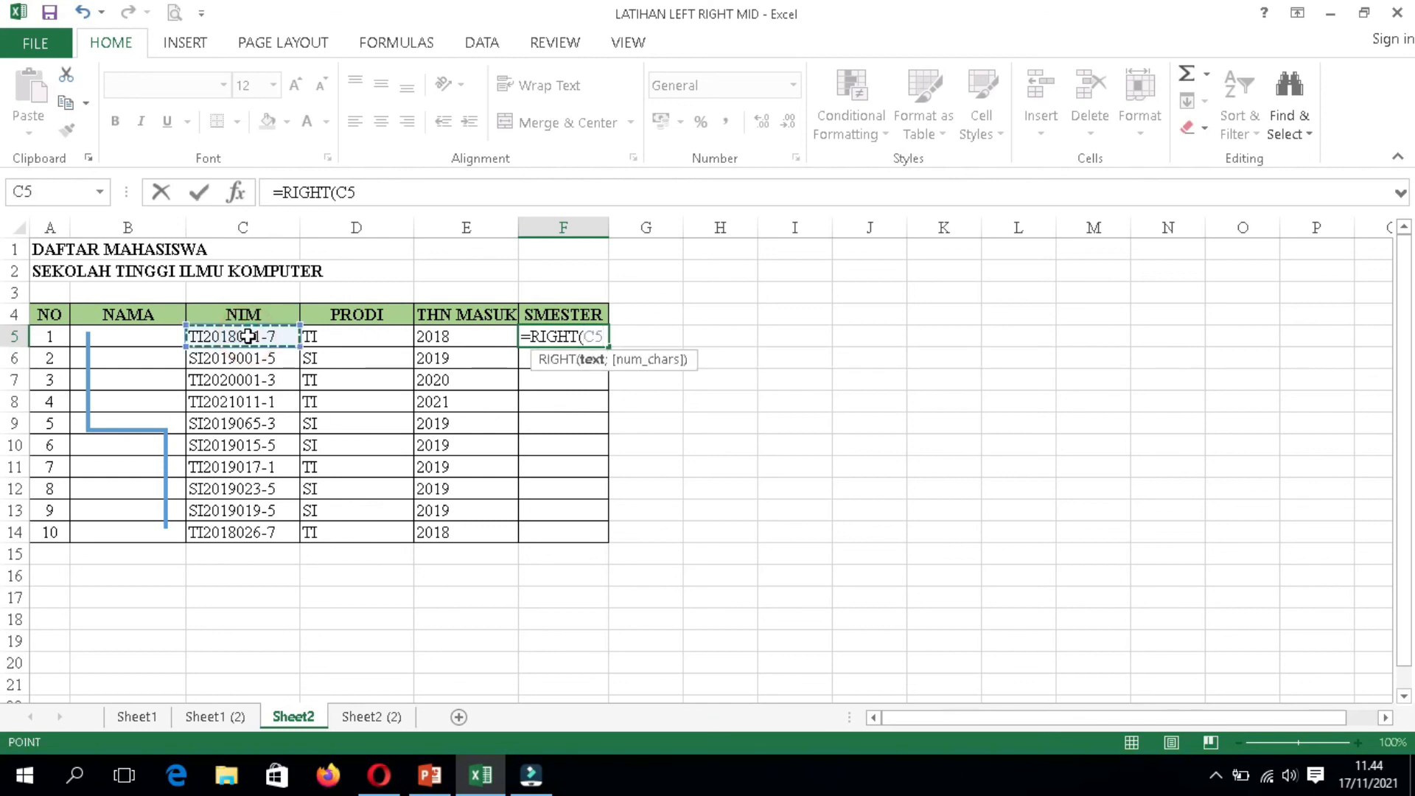
{"action": "type", "text": ";"}
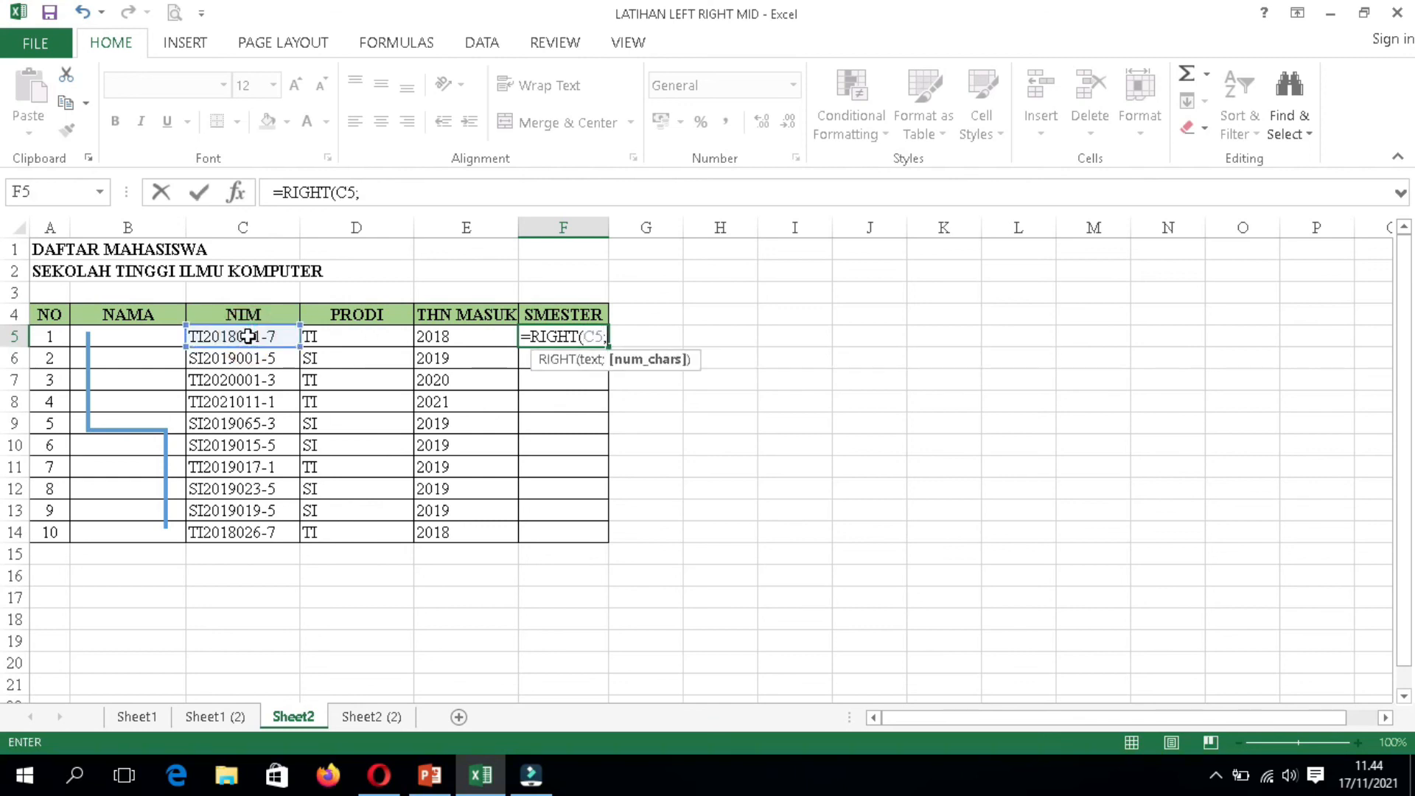
{"action": "type", "text": "1)"}
{"action": "key", "text": "Return"}
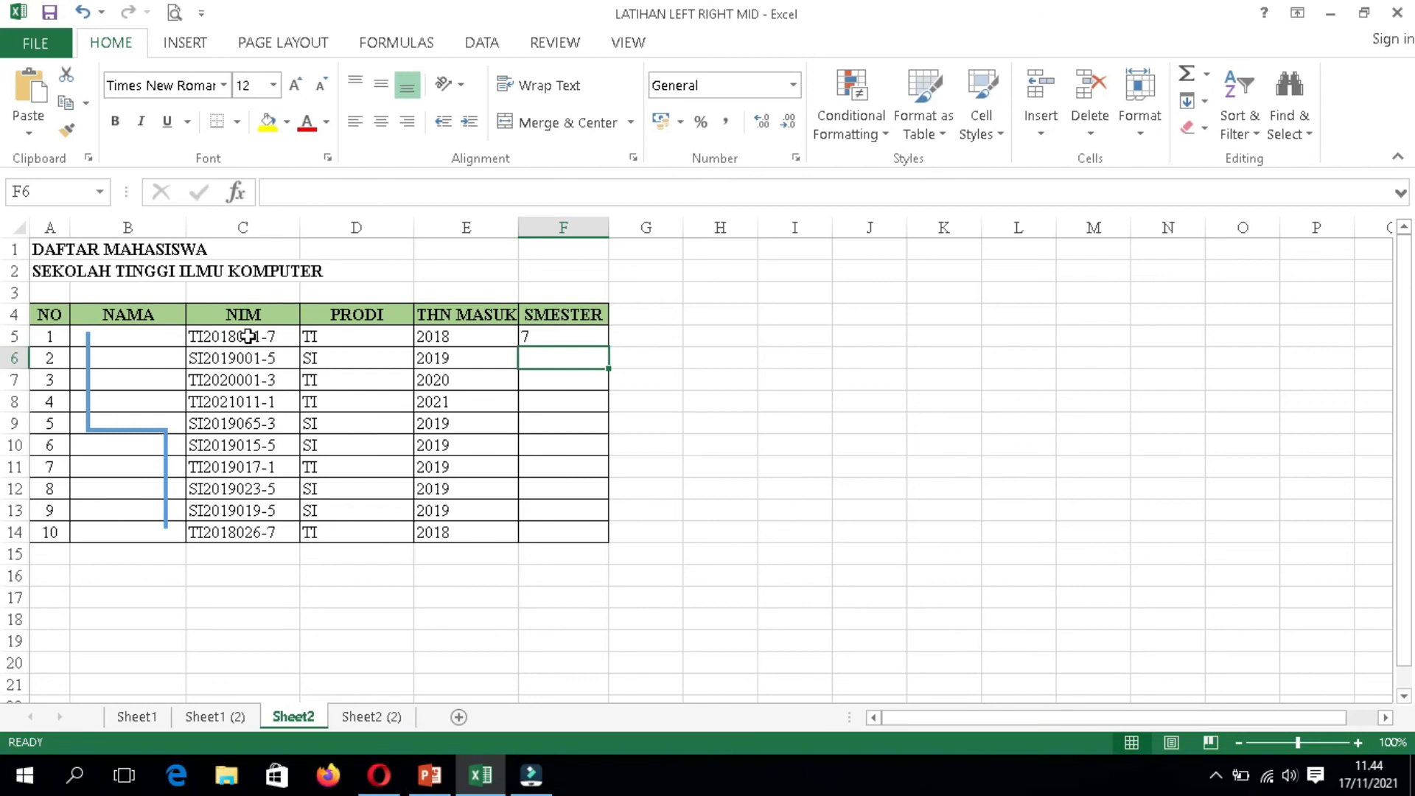
- Fill the RIGHT formula from F5 down to F14 for all ten students
{"action": "left_click", "coordinate": [562, 335]}
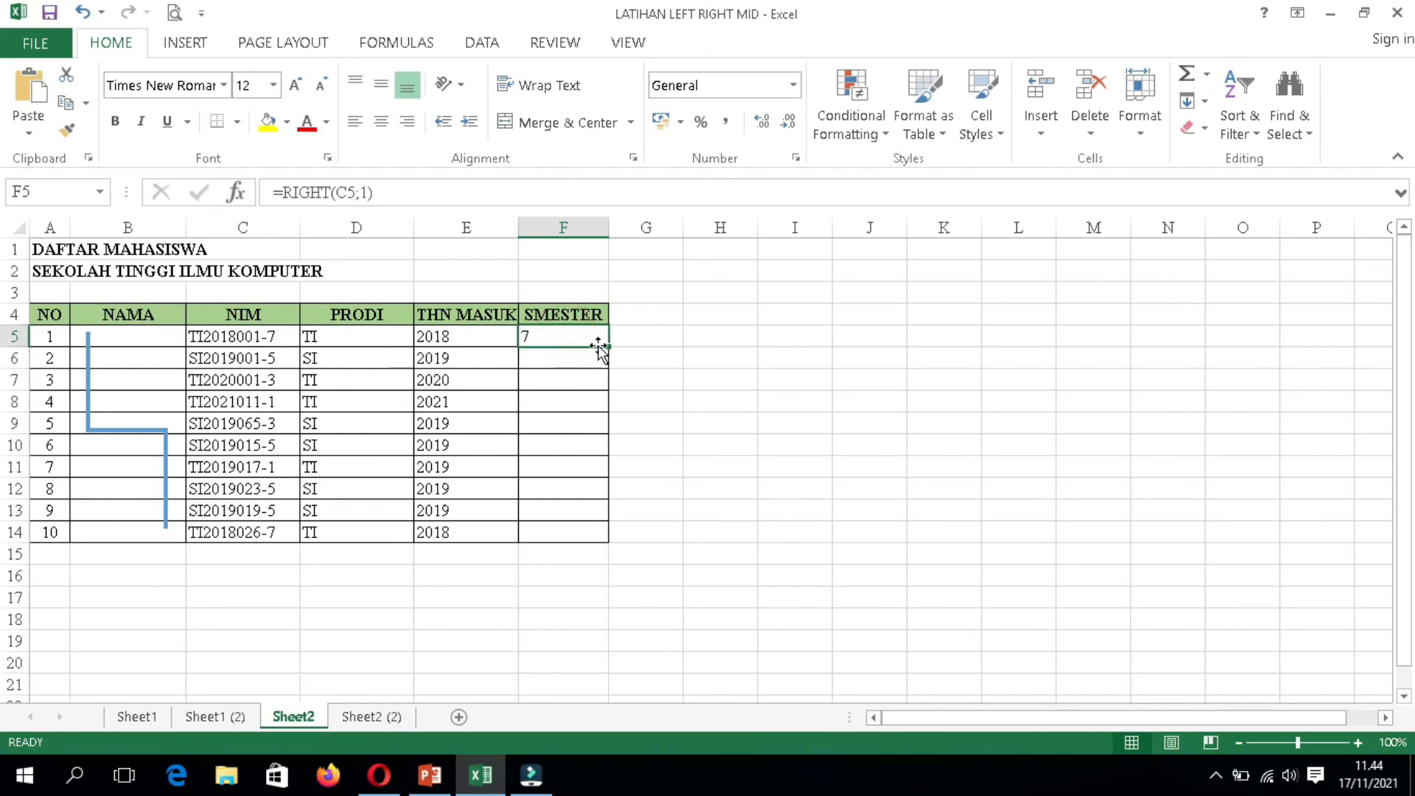
{"action": "left_click_drag", "start_coordinate": [607, 345], "coordinate": [596, 549]}
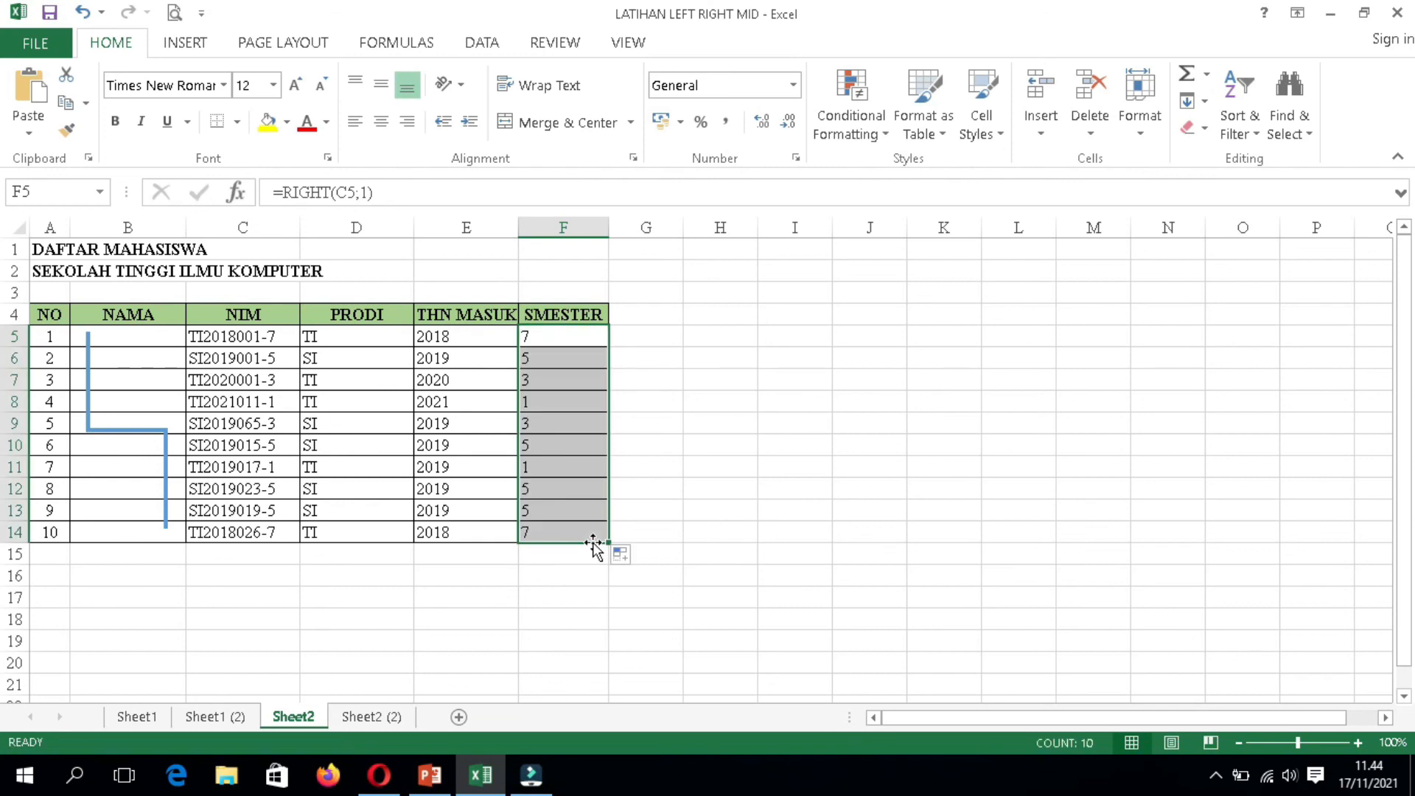
{"action": "left_click", "coordinate": [880, 370]}
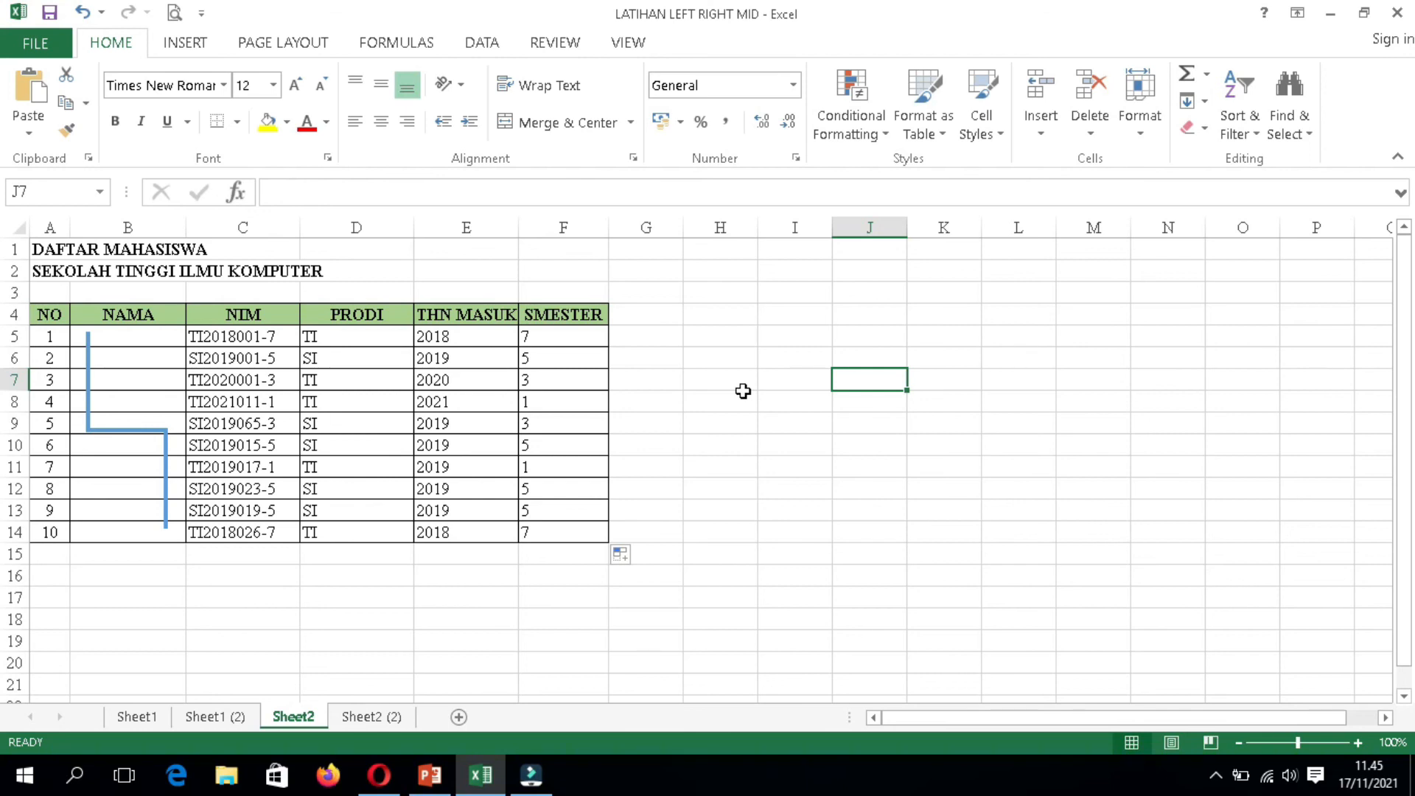
{"action": "left_click", "coordinate": [517, 565]}
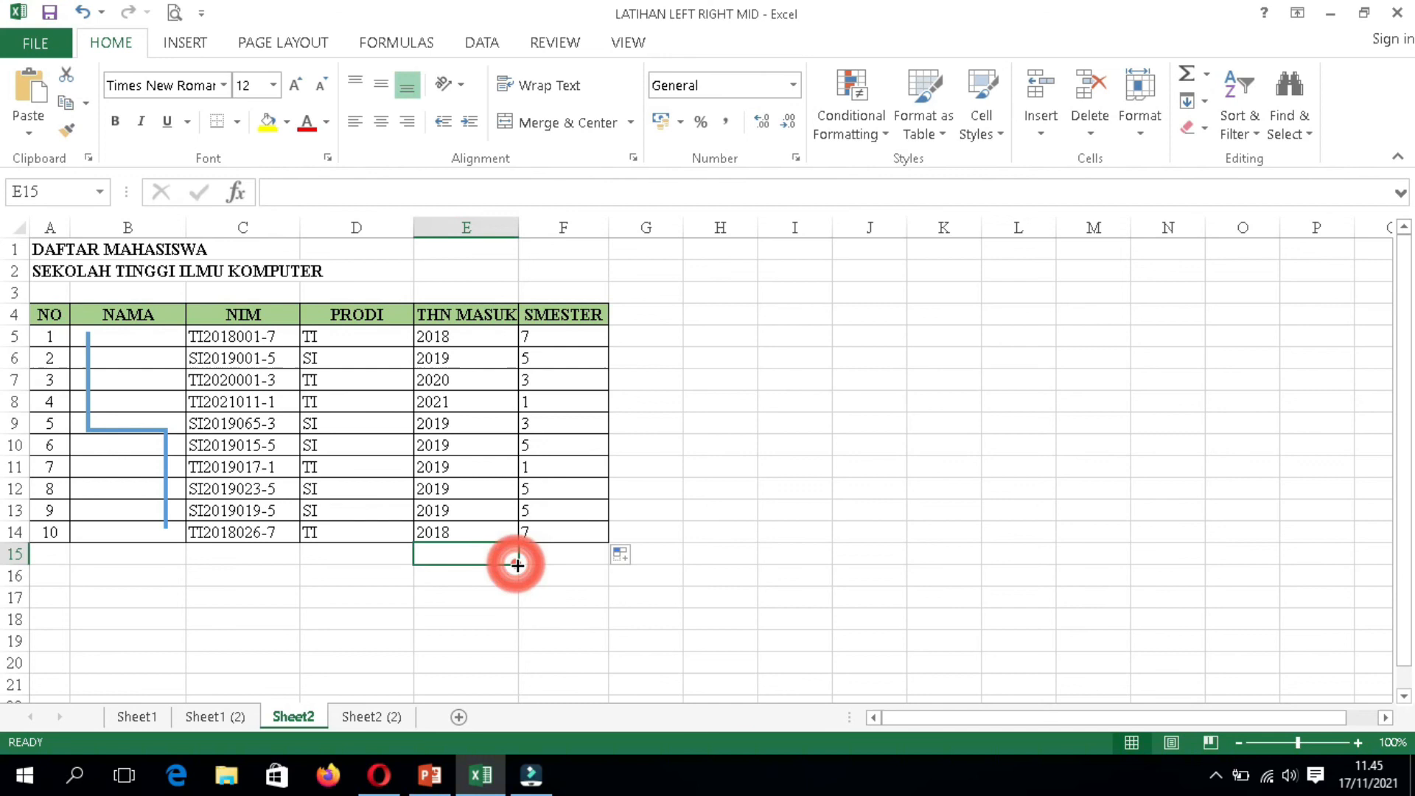
{"action": "left_click", "coordinate": [554, 560]}
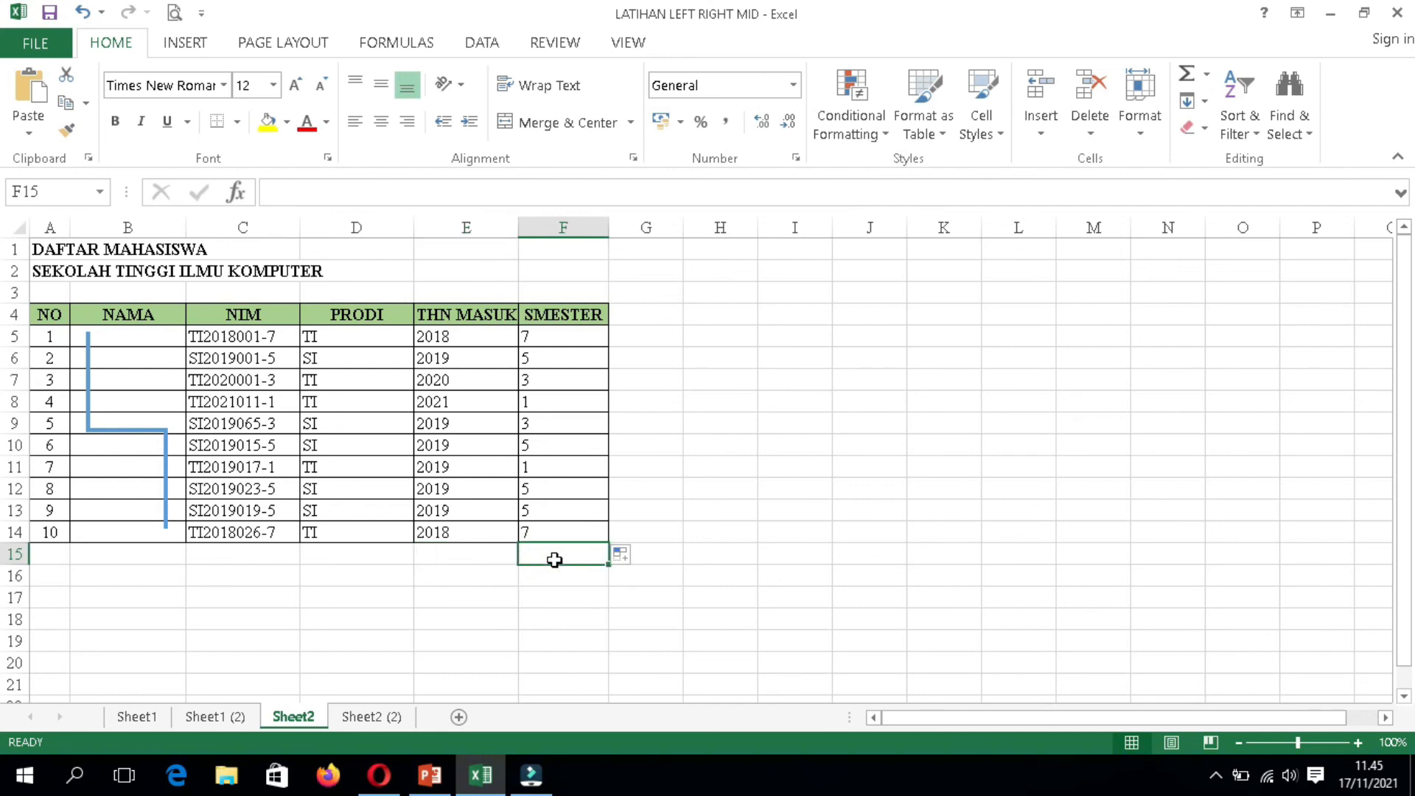
{"action": "left_click", "coordinate": [148, 573]}
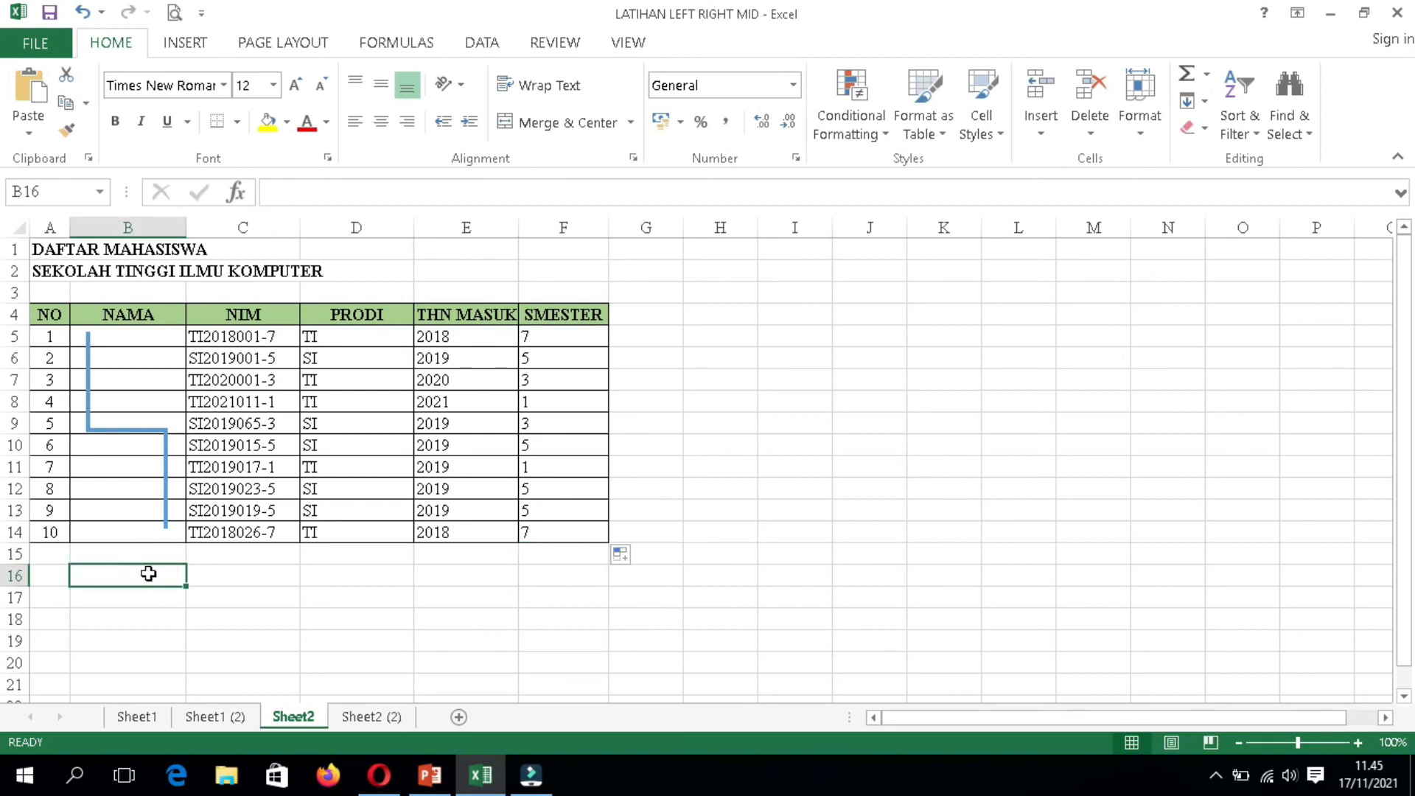